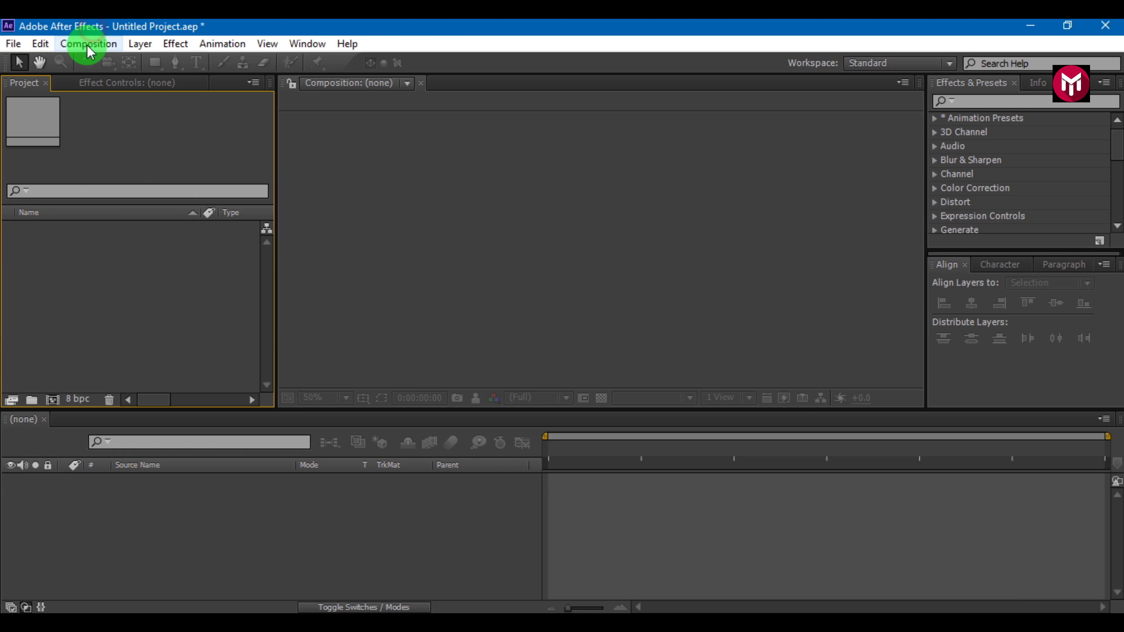
Create a 1920×1080, 25 fps, 5-second composition named text_animation
click(88, 44)
click(90, 62)
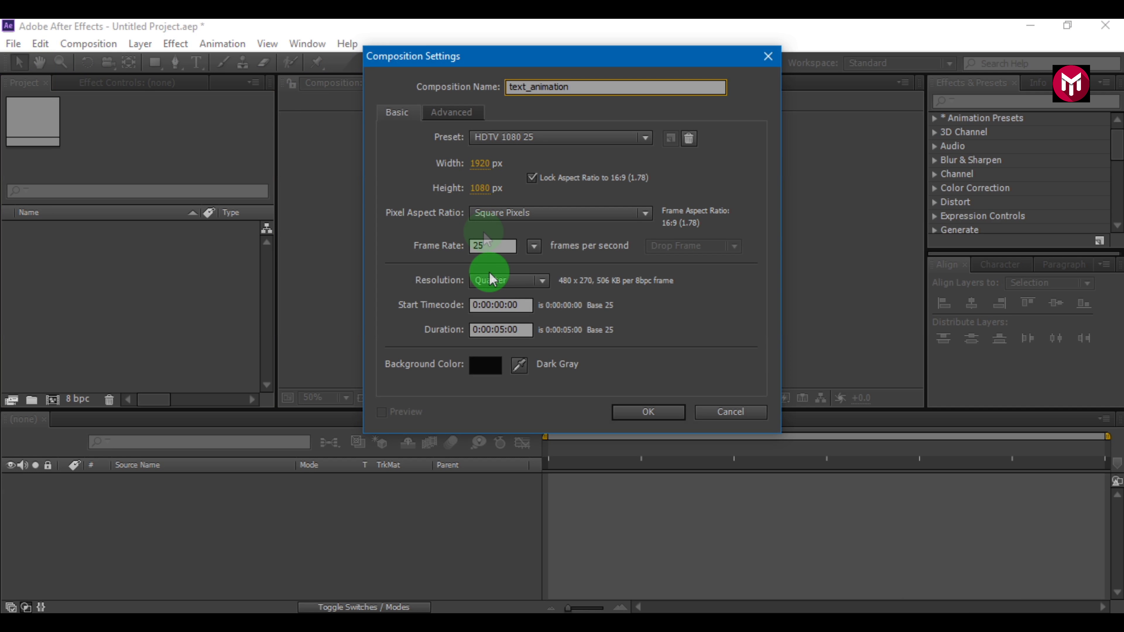
click(648, 412)
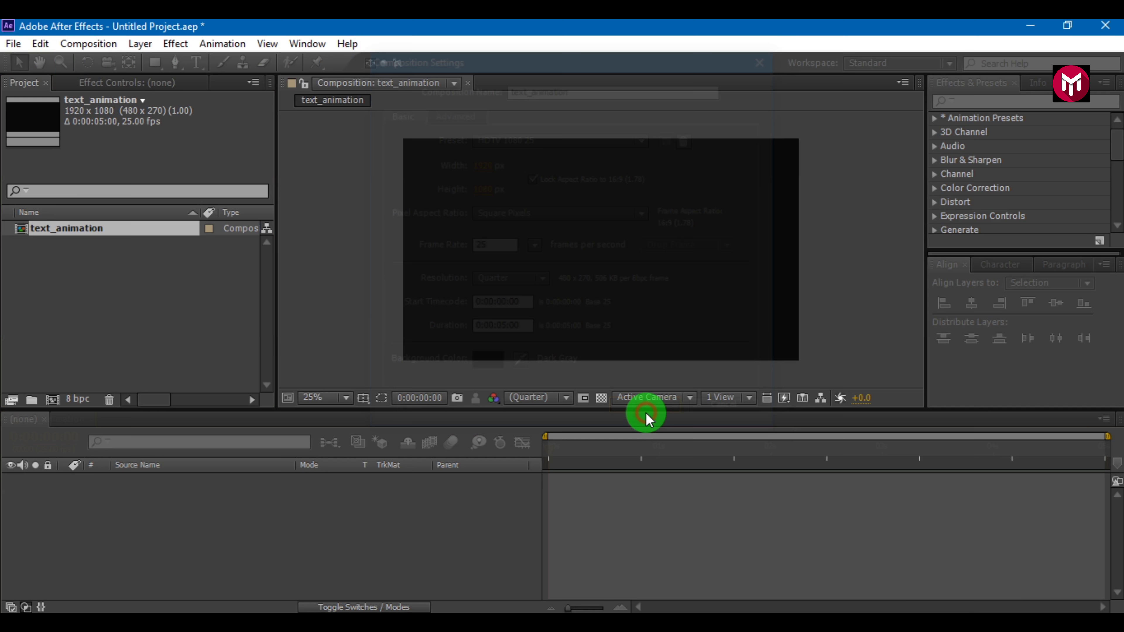
Add a dark blue solid layer coloured #0F0C1B as the background
right_click(132, 519)
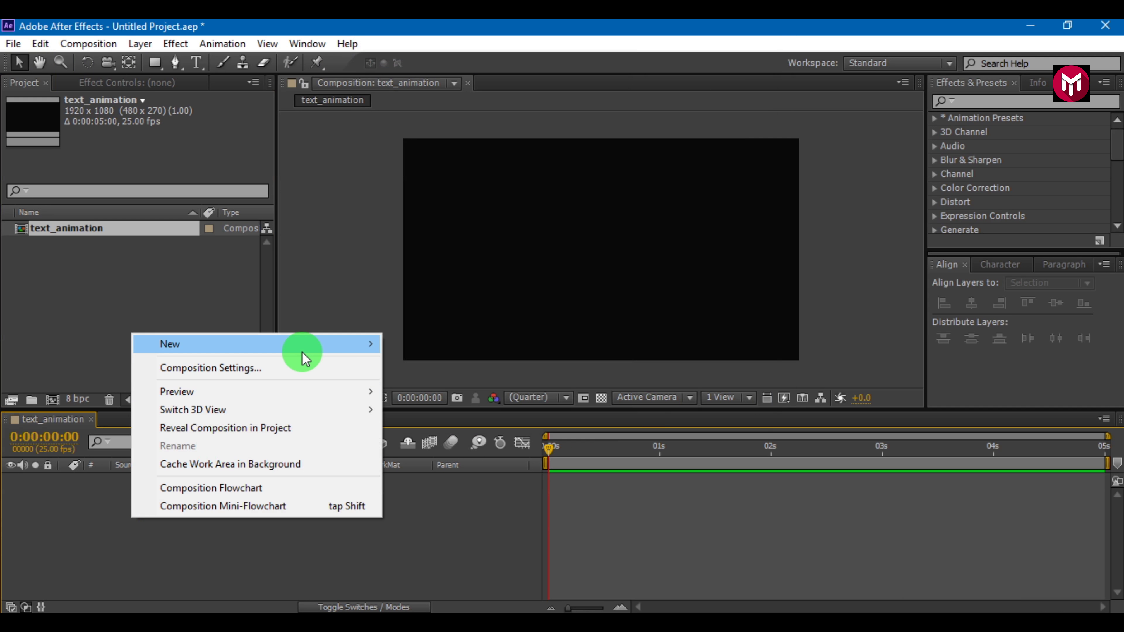
mouse_move(301, 345)
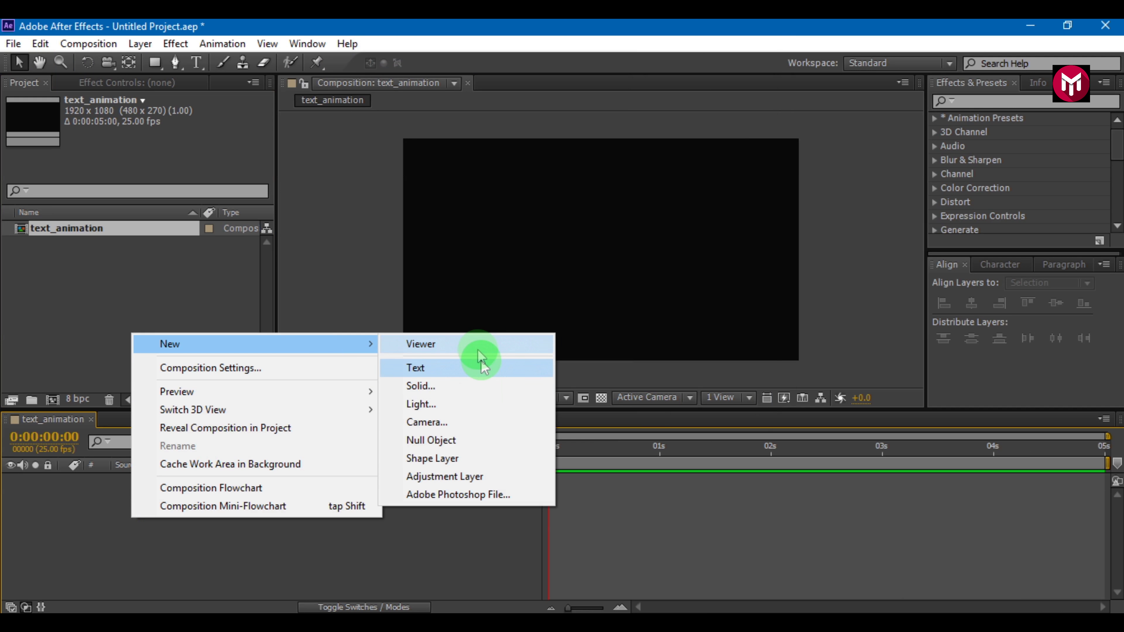
click(465, 385)
click(558, 398)
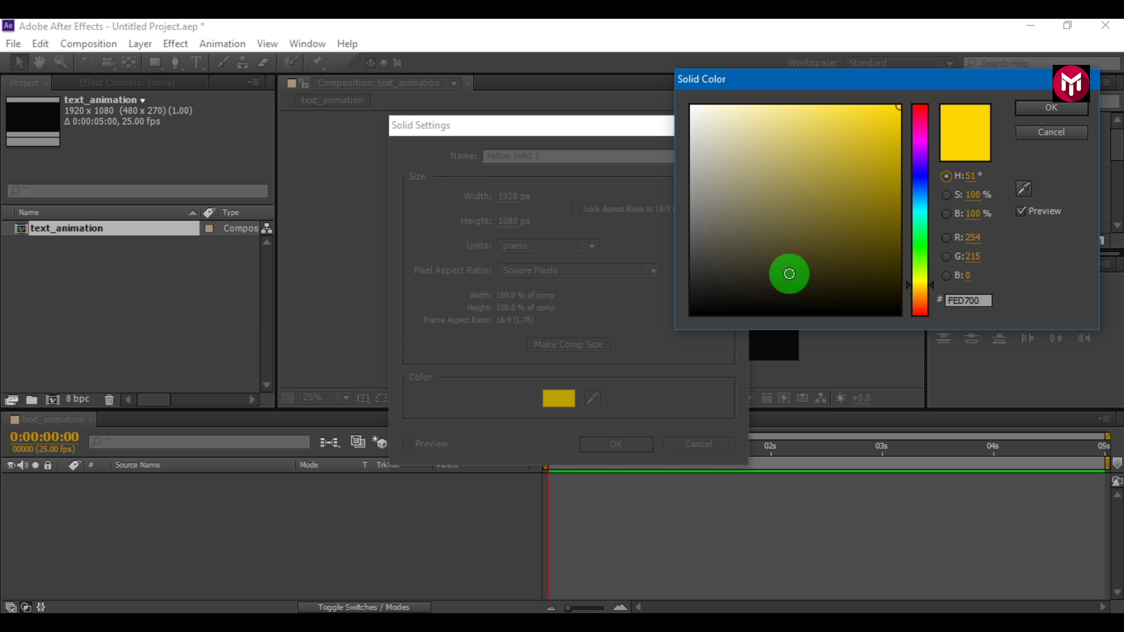
drag(925, 191, 916, 167)
drag(799, 288, 810, 293)
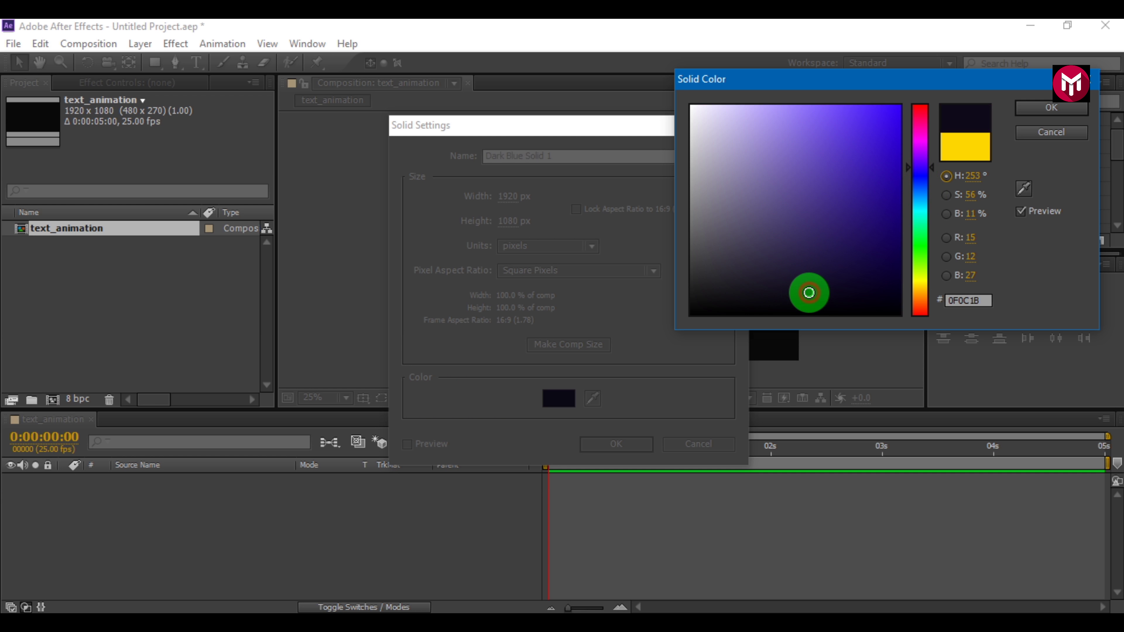
key(Return)
click(616, 444)
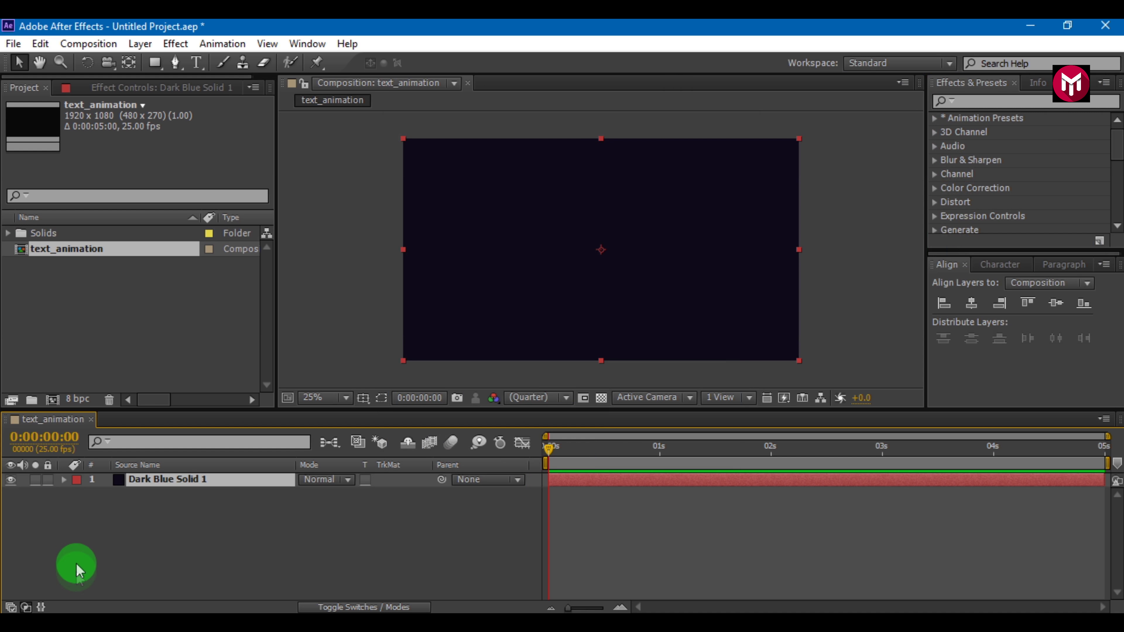
Add a text layer reading LIQUID
click(92, 554)
right_click(187, 536)
mouse_move(432, 363)
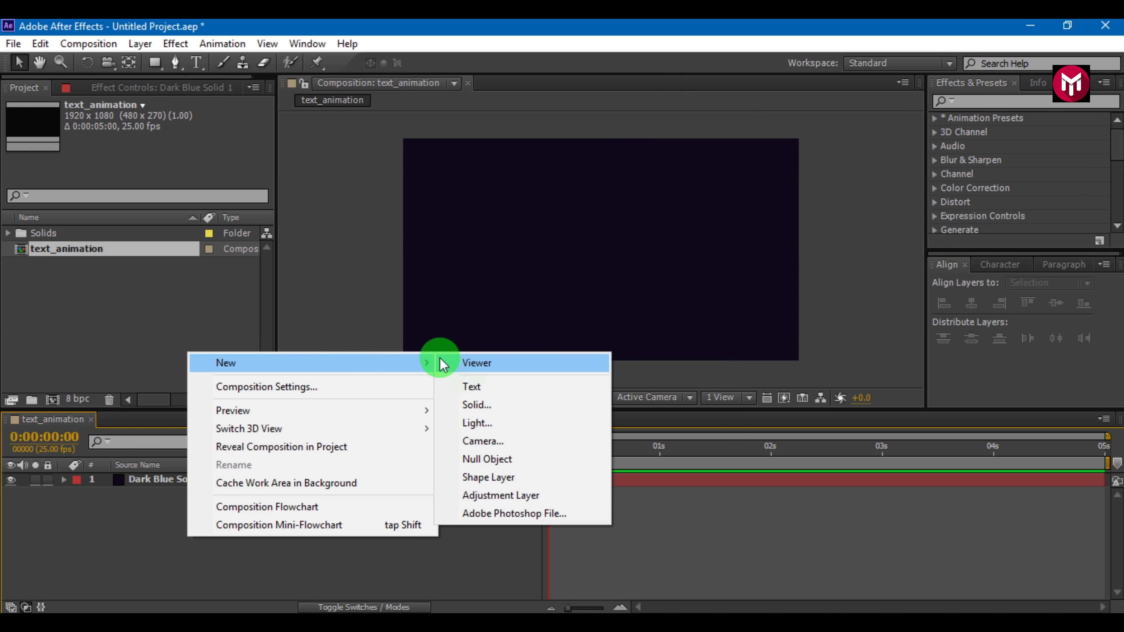
click(476, 388)
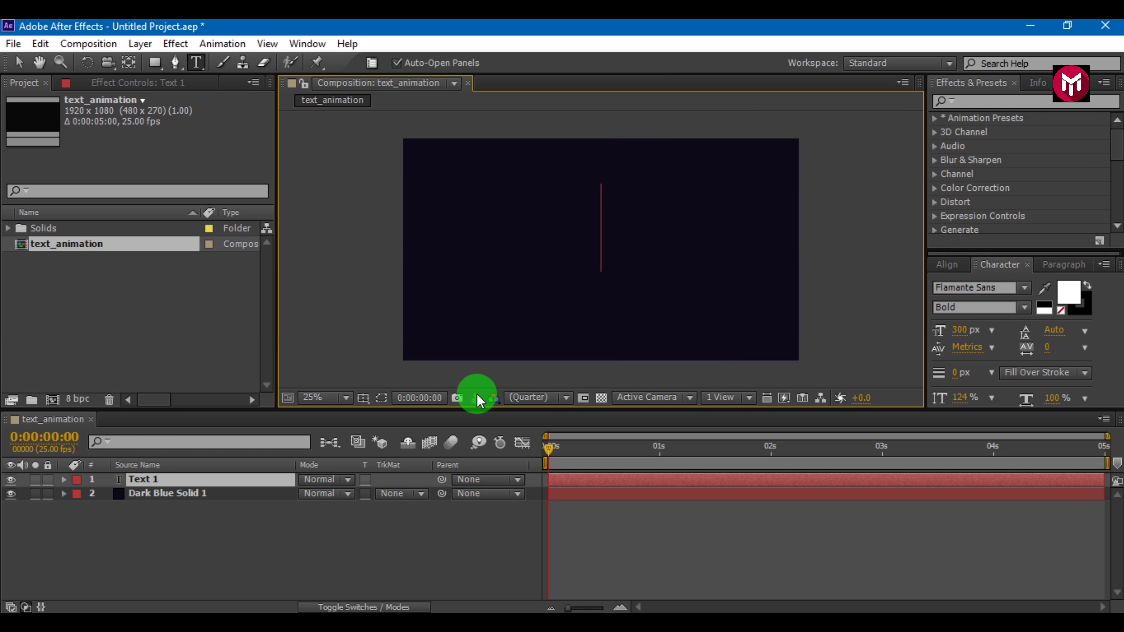
text(LIQUID)
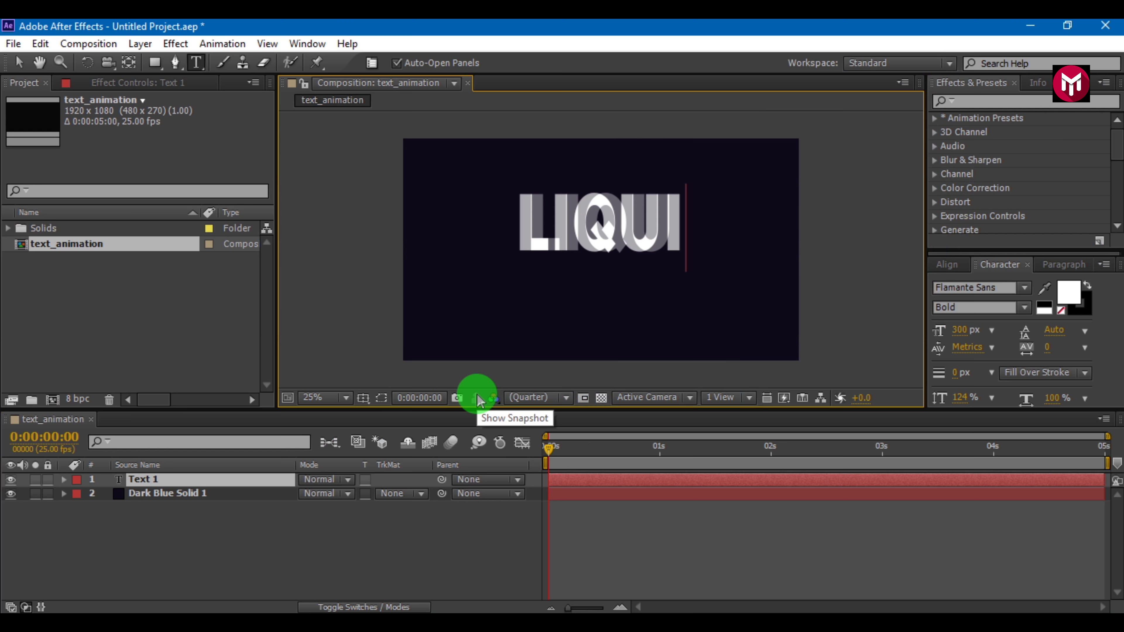
click(239, 516)
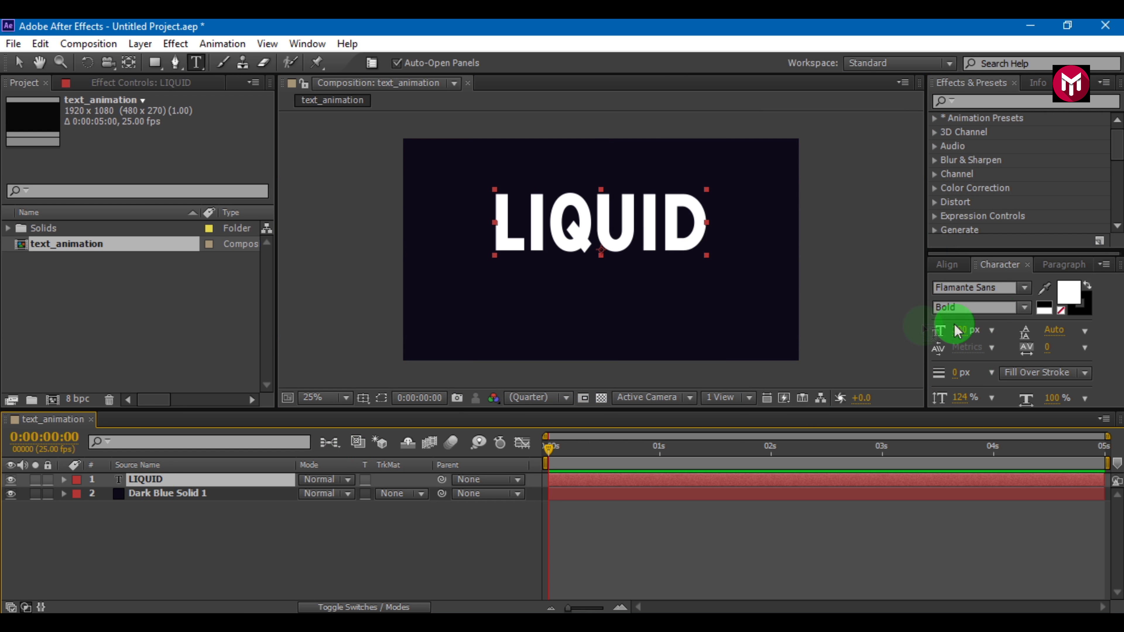
Centre the LIQUID text vertically and horizontally in the composition
click(946, 265)
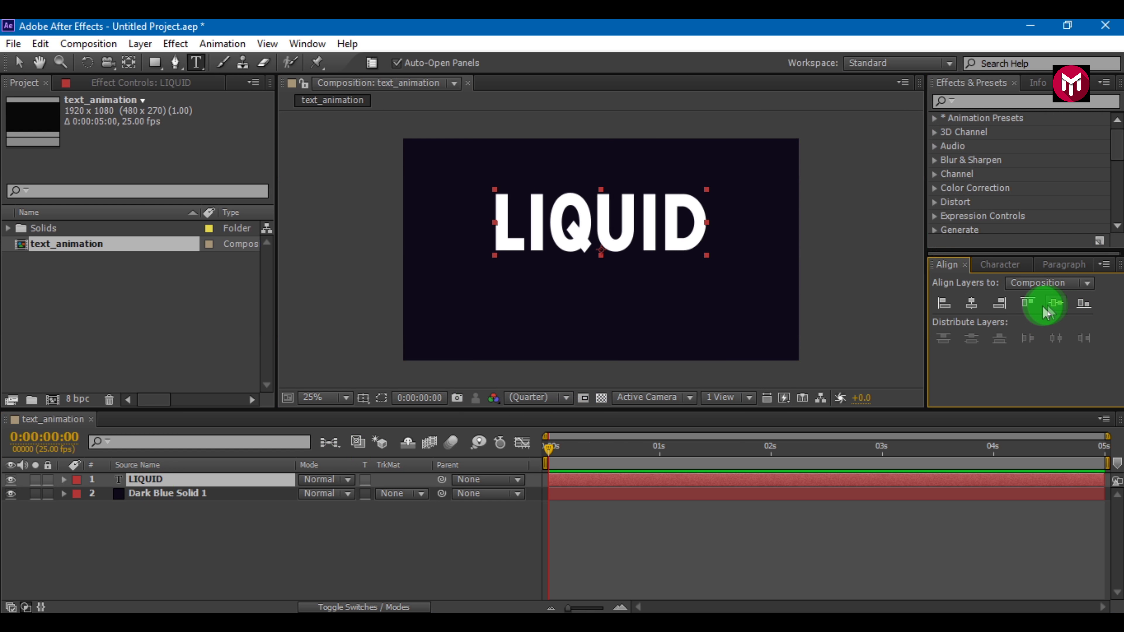
click(1055, 303)
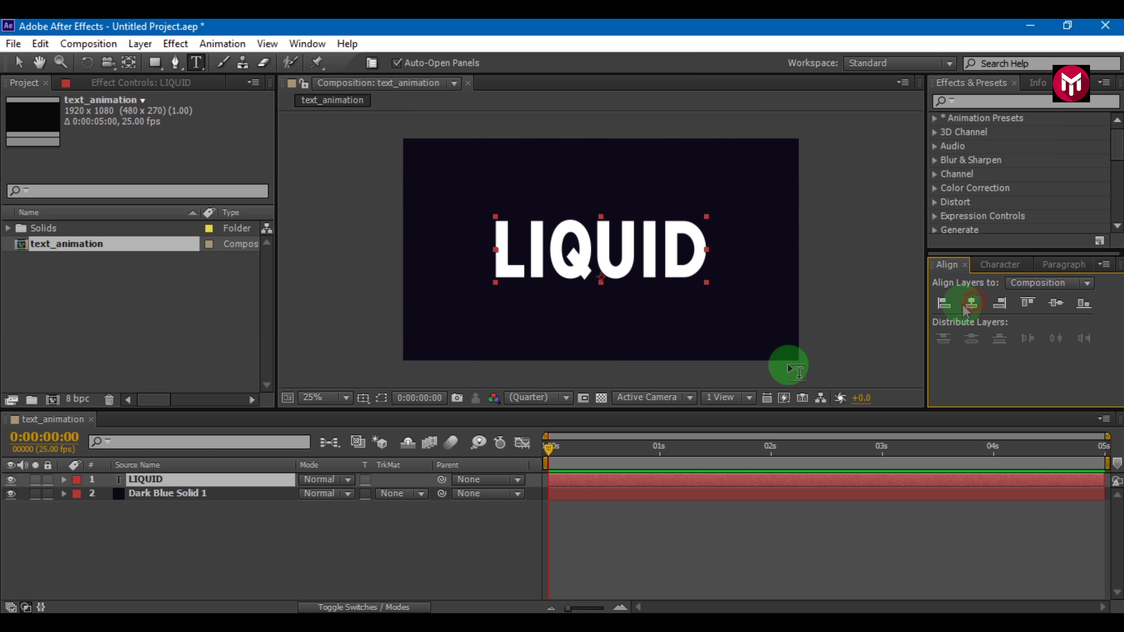
click(310, 518)
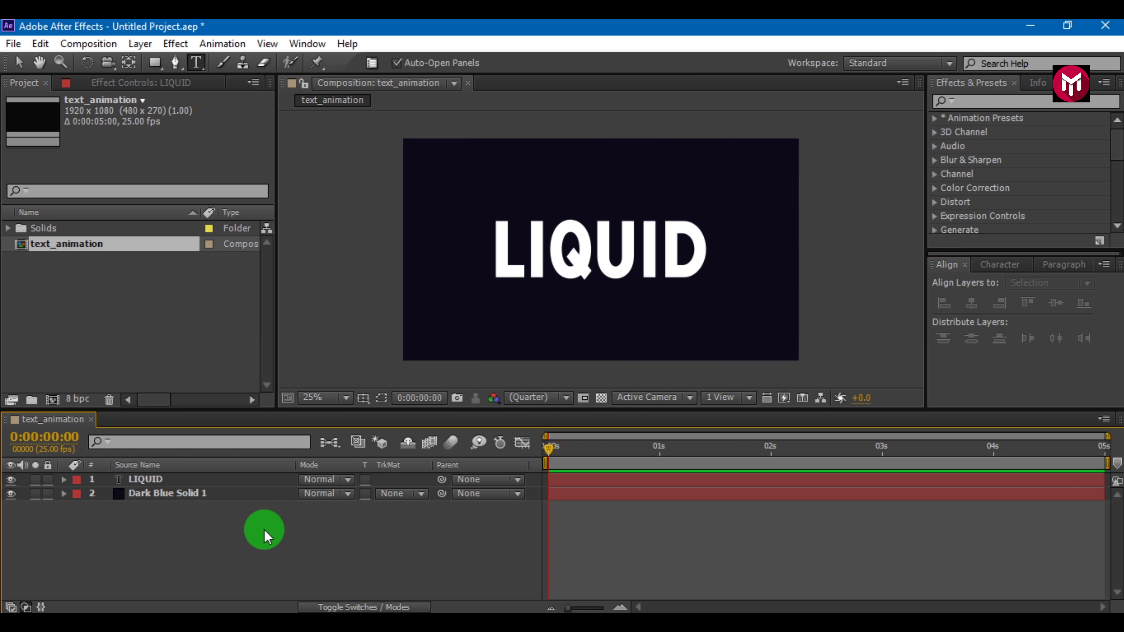
Add a bright cyan solid layer (#00F7E8) above the text
right_click(52, 557)
mouse_move(170, 376)
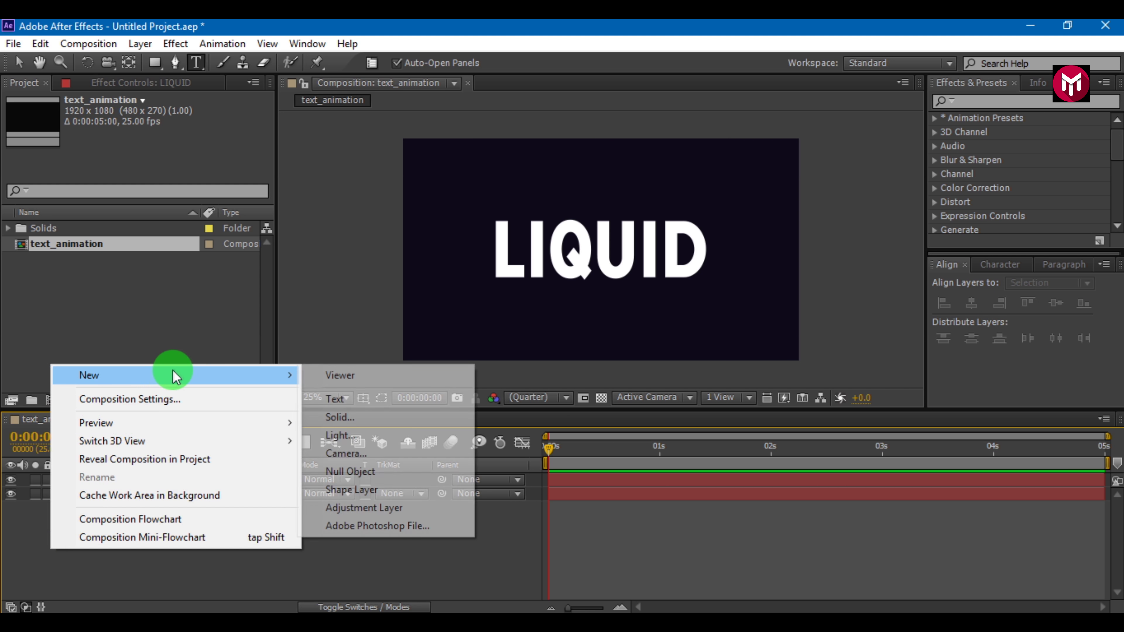
click(327, 418)
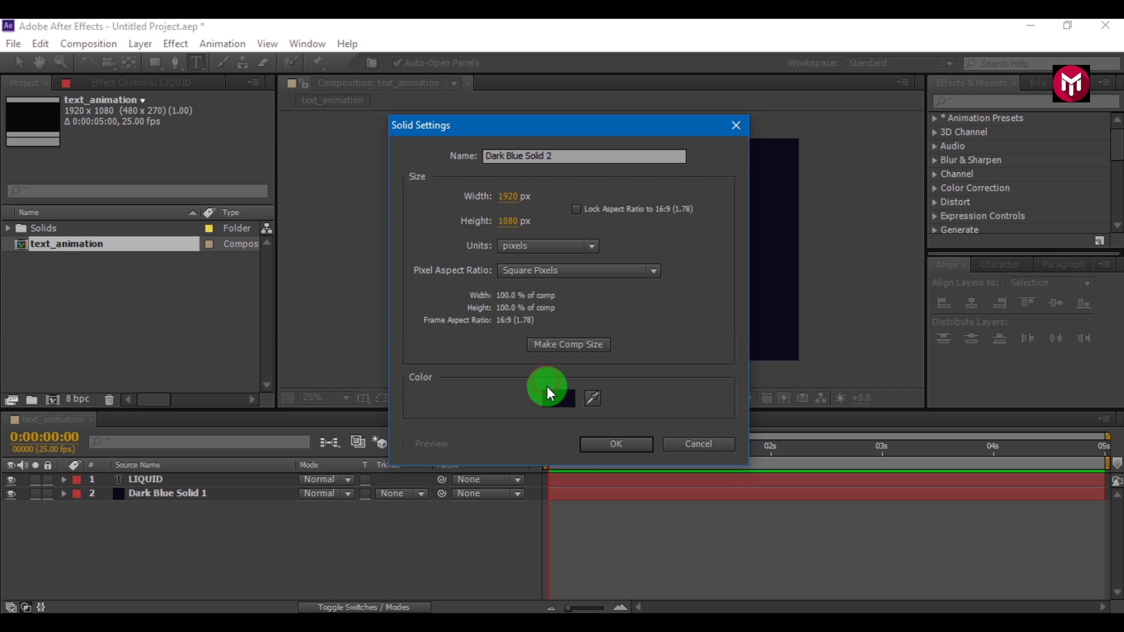
click(550, 401)
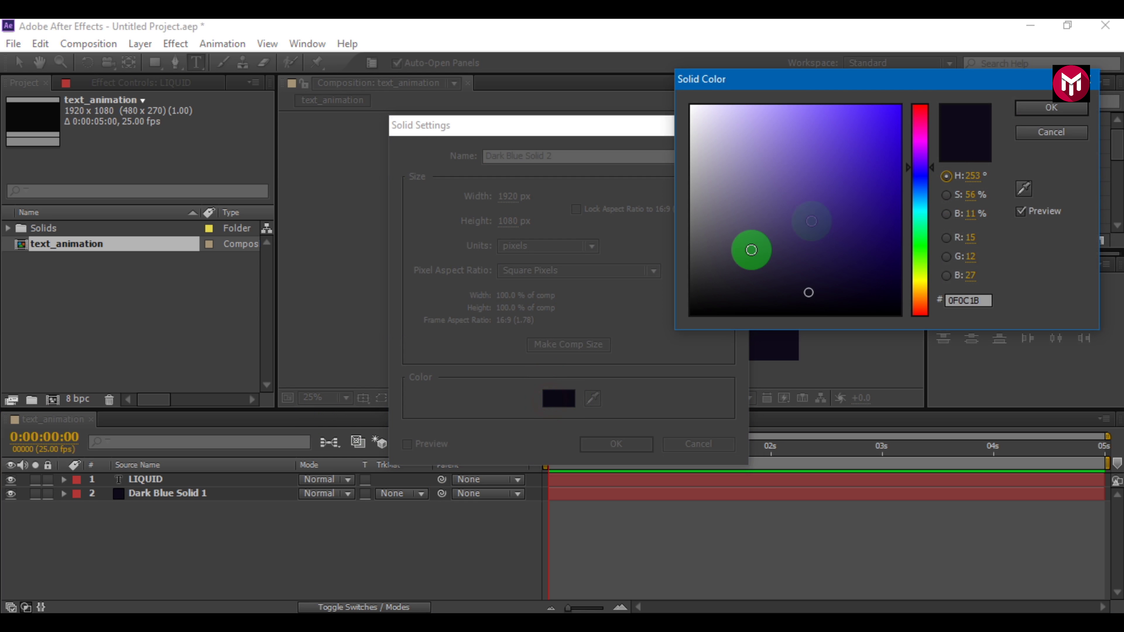
click(923, 217)
mouse_move(869, 166)
mouse_down()
mouse_move(848, 133)
mouse_move(908, 118)
mouse_up()
key(Return)
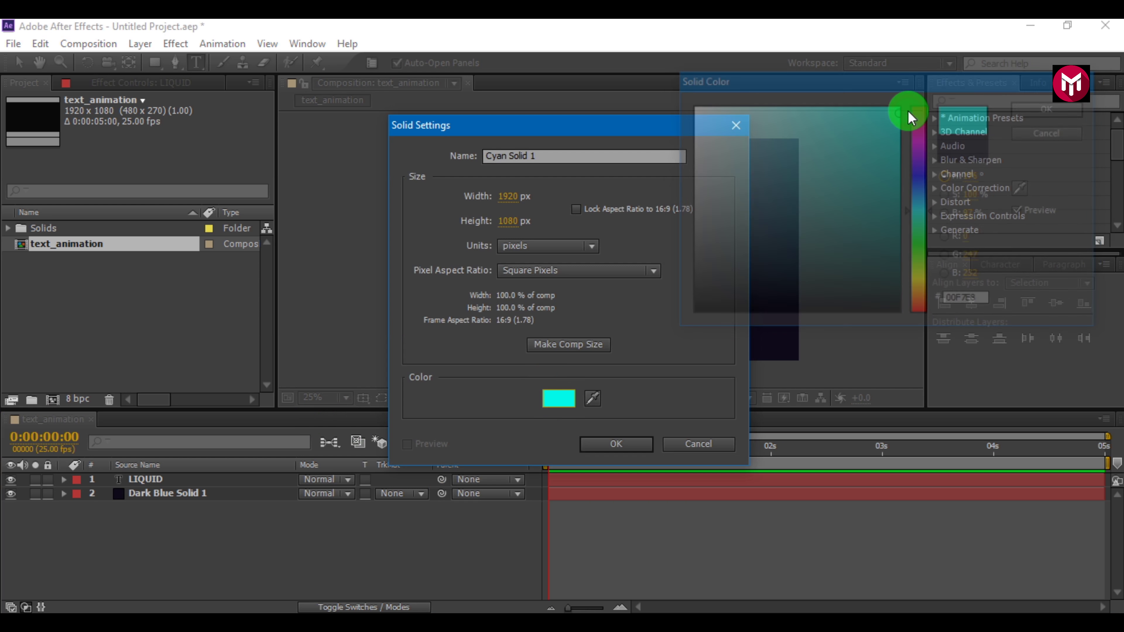
key(Return)
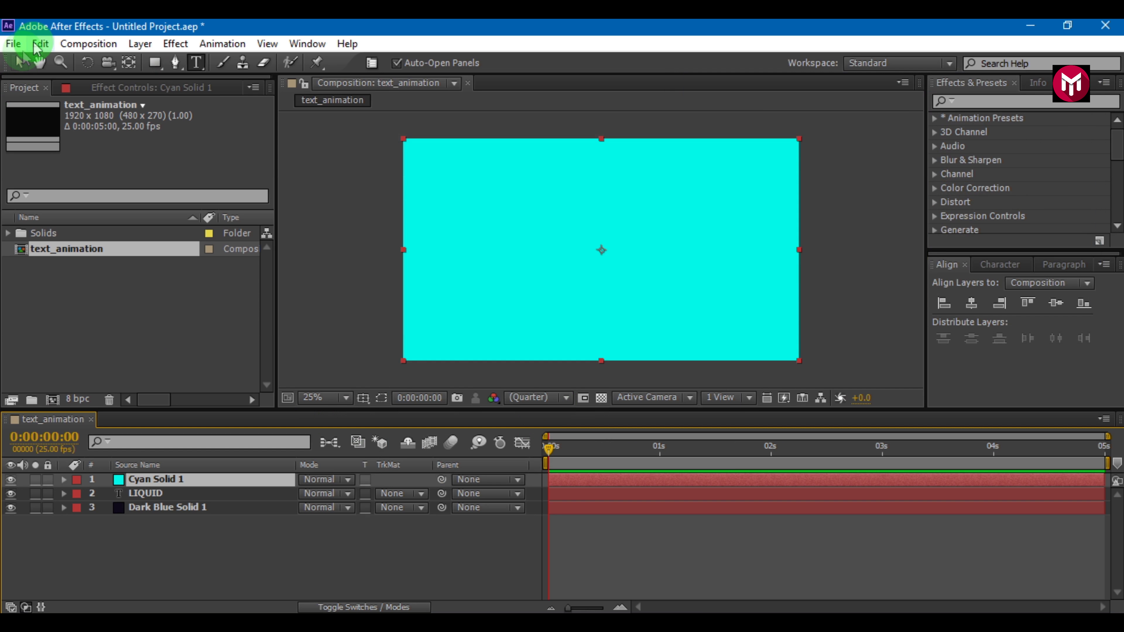
Mask the cyan solid to a rectangle across the middle of the composition
click(153, 64)
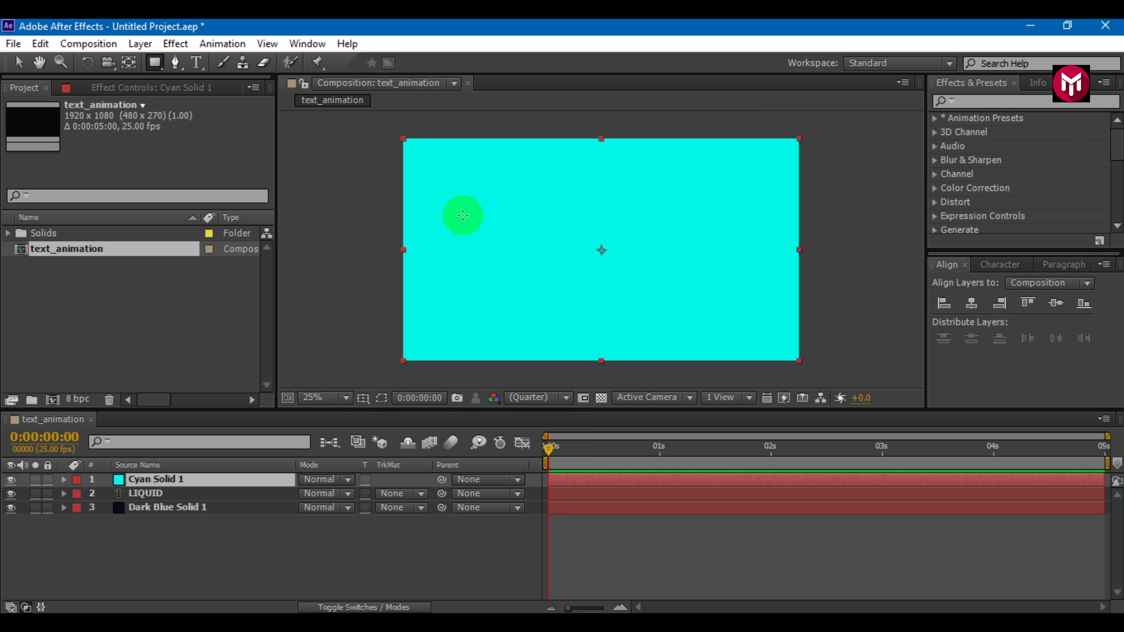
drag(585, 206, 734, 291)
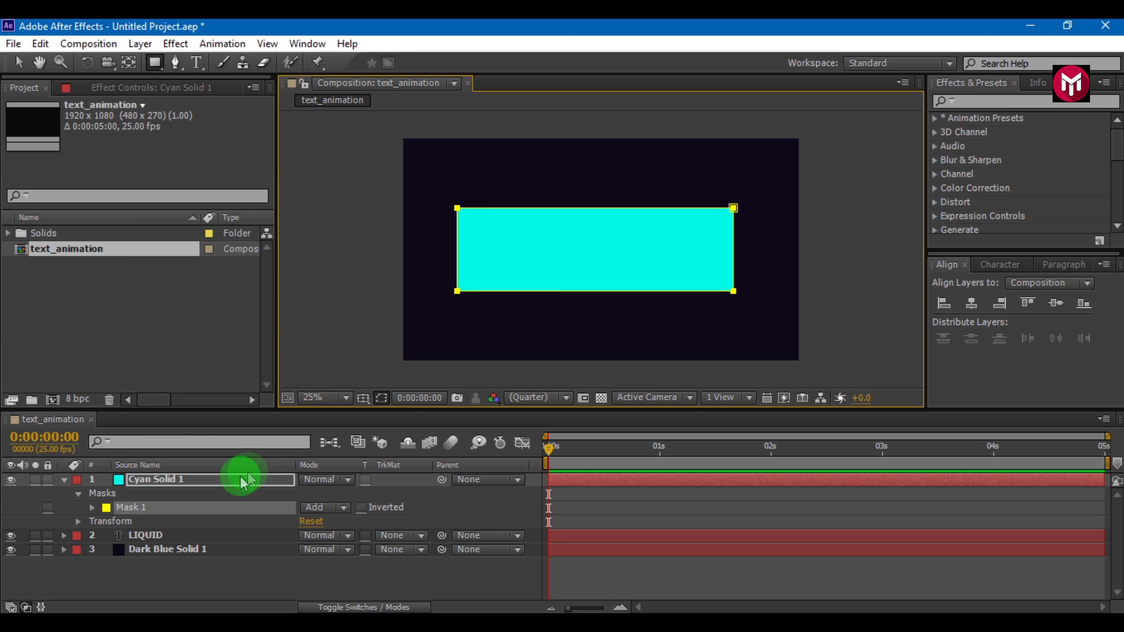
click(142, 482)
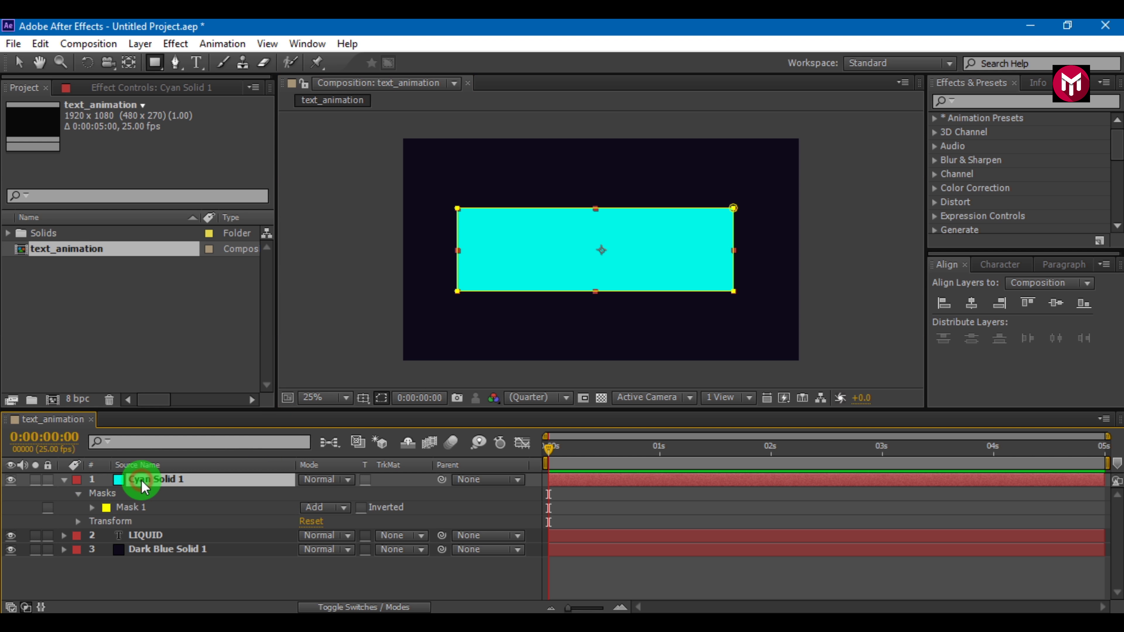
Apply Turbulent Displace to Cyan Solid 1 with Amount 93 and Size 79
click(65, 481)
click(971, 99)
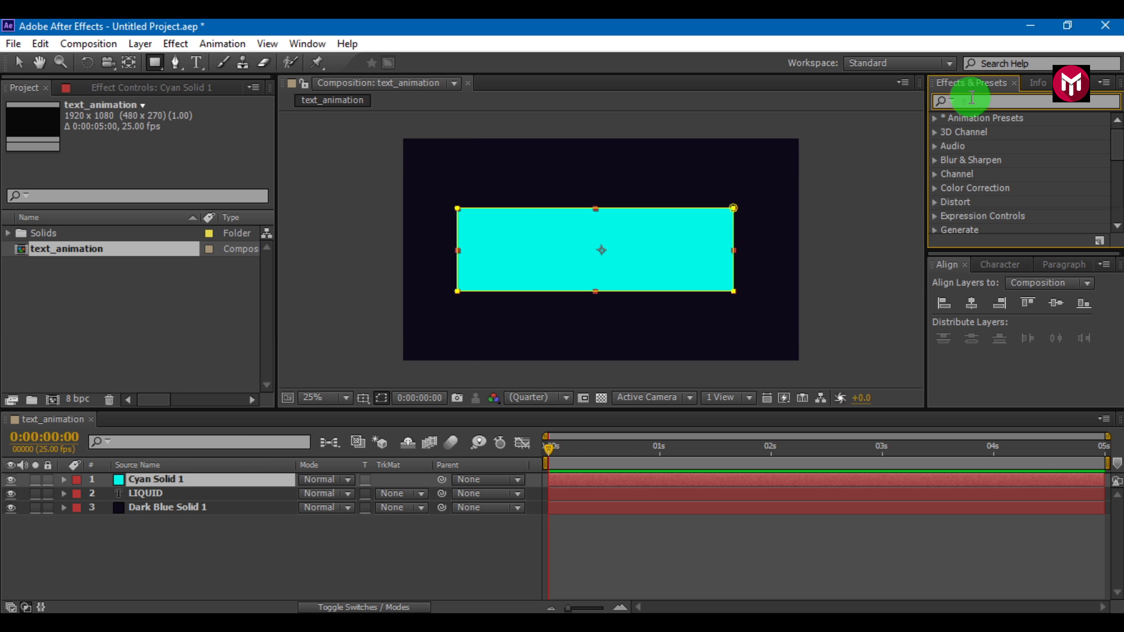
text(tur)
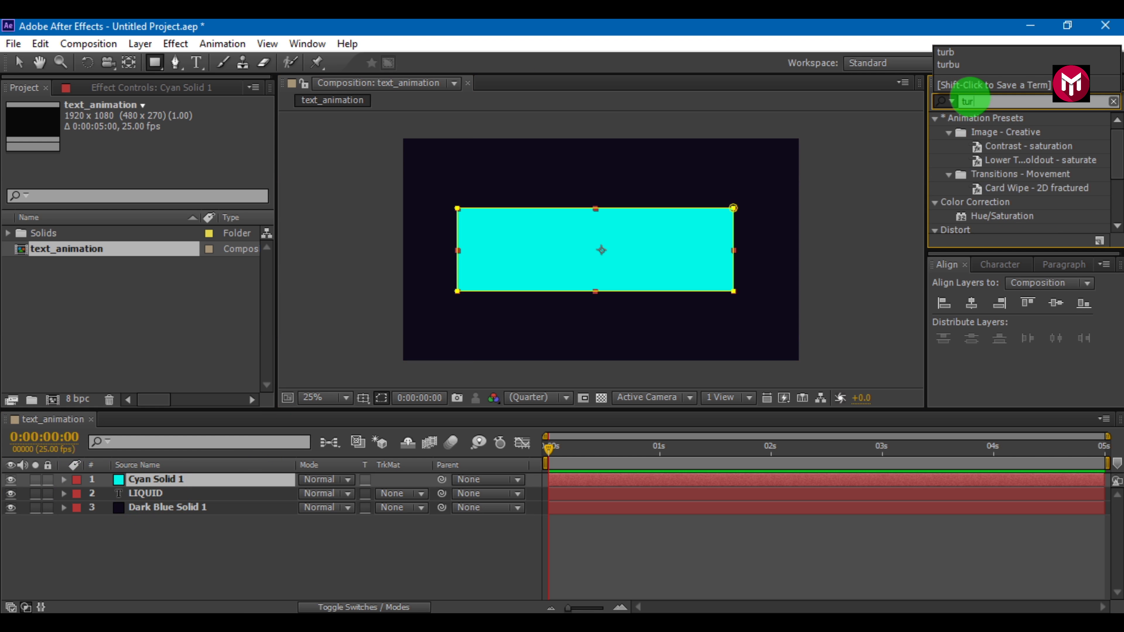
text(b)
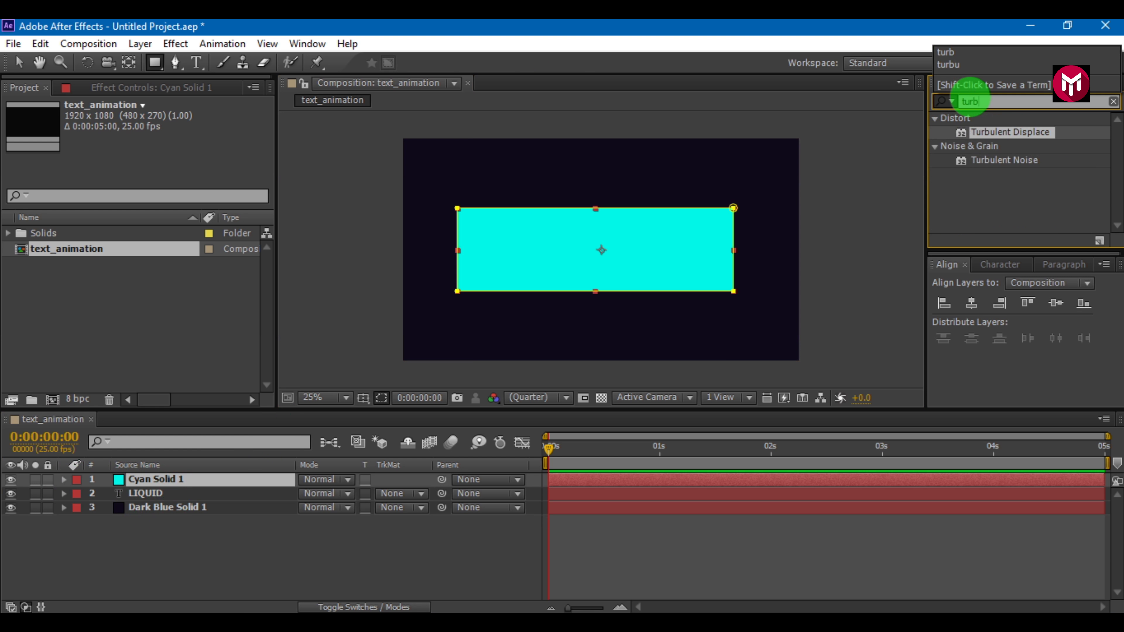
double_click(1012, 133)
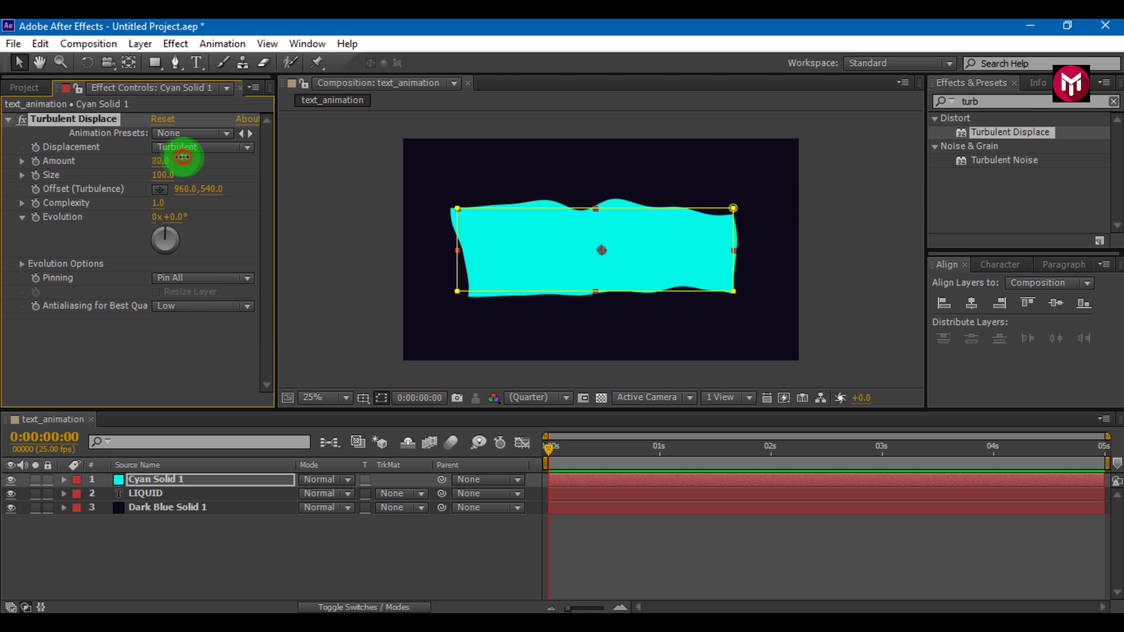
mouse_move(183, 157)
mouse_down()
mouse_move(193, 163)
mouse_move(138, 176)
mouse_move(251, 191)
mouse_up()
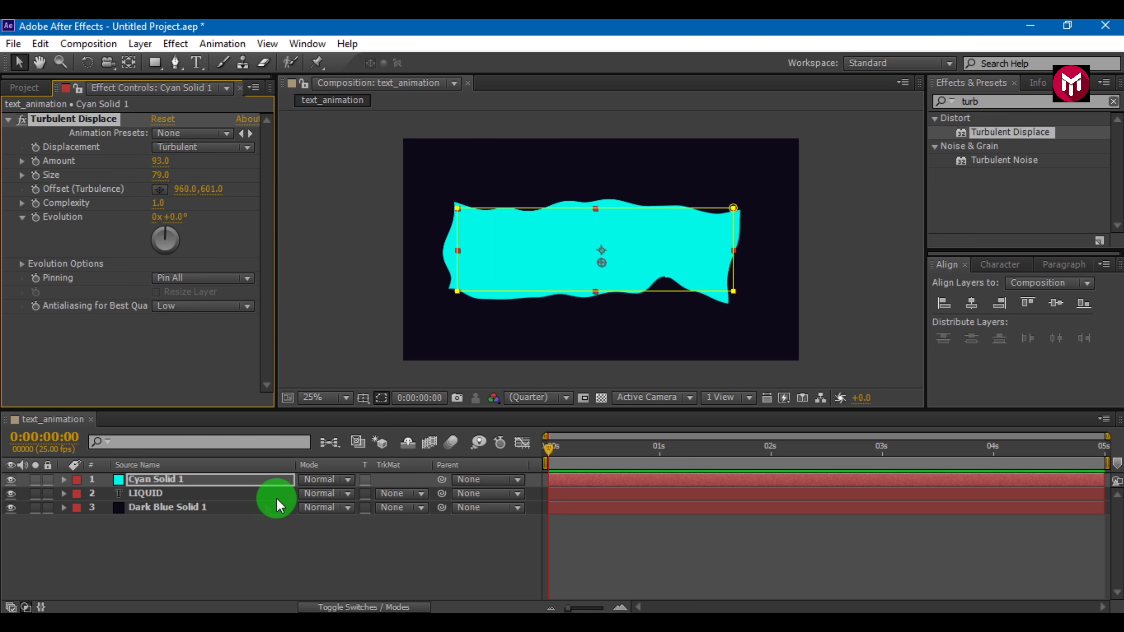
click(179, 482)
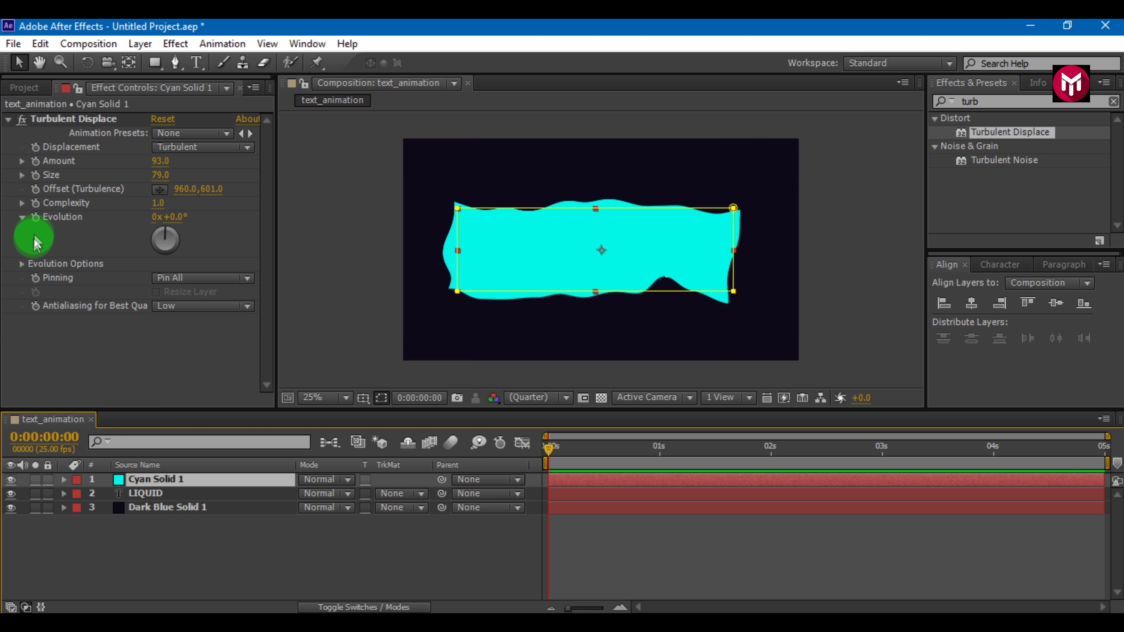
Give Turbulent Displace Evolution the expression time*200 and preview the rippling edges
alt+click(35, 218)
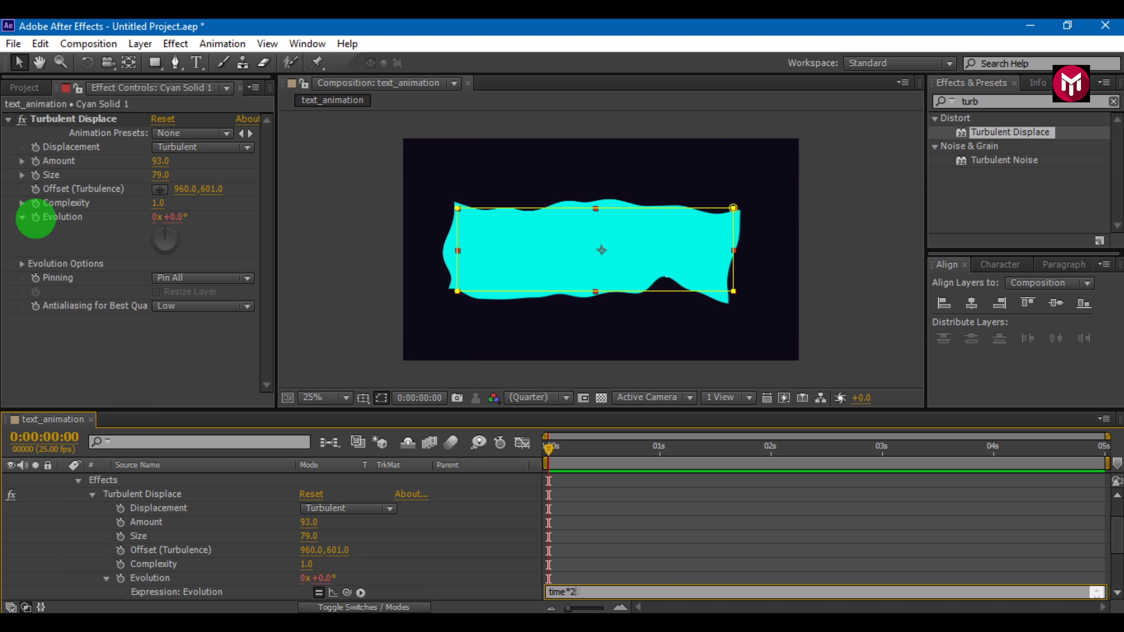
click(542, 424)
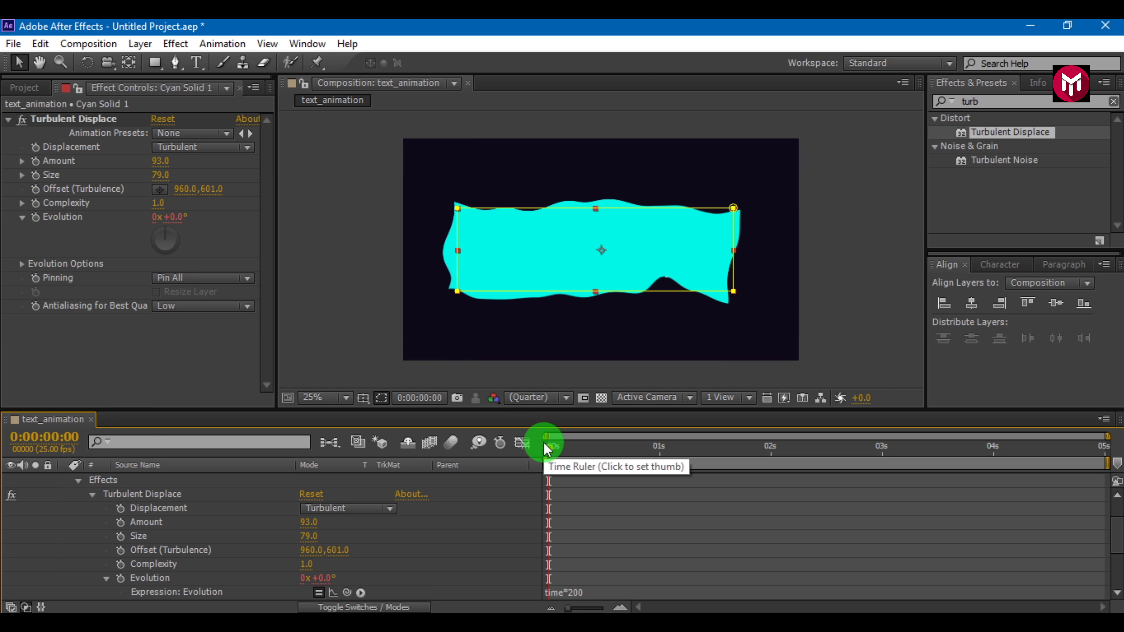
click(77, 481)
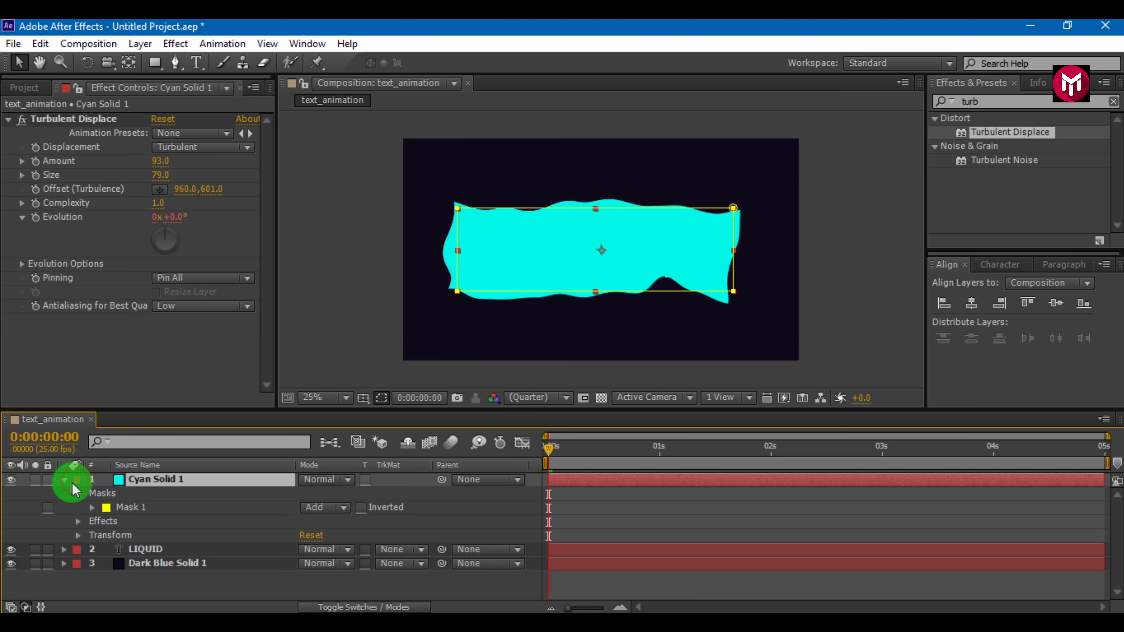
click(67, 482)
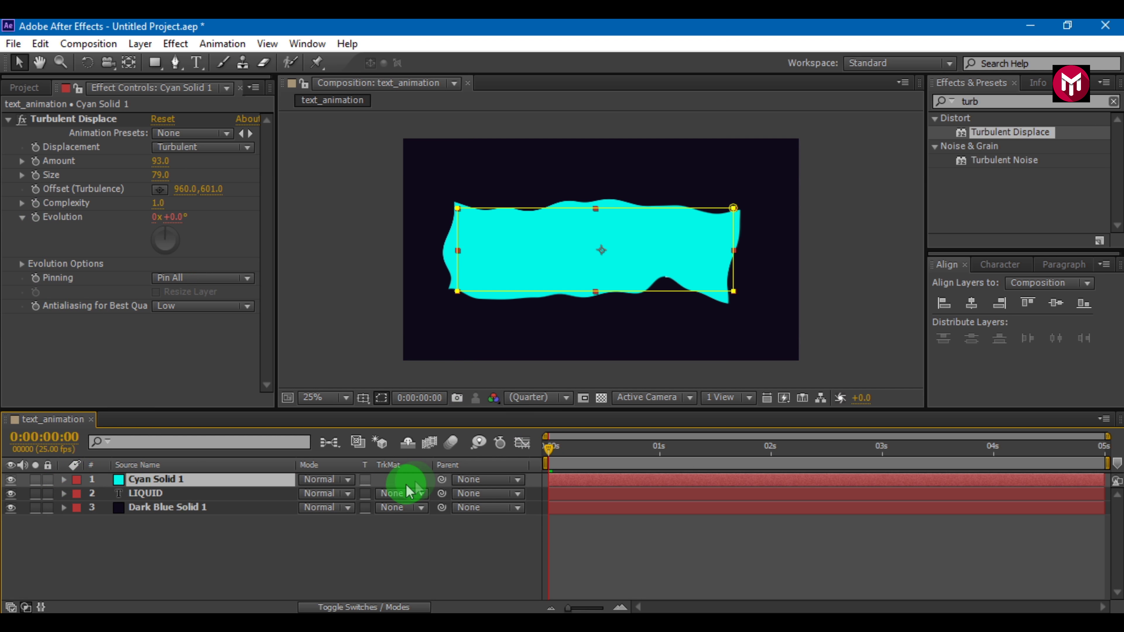
key(space)
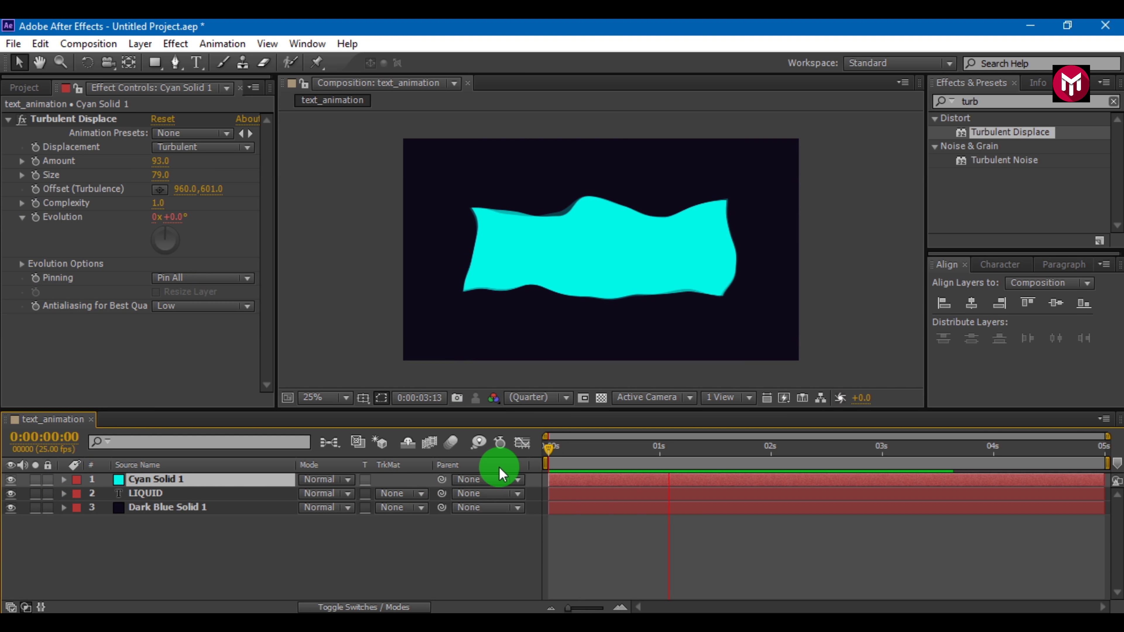
Keyframe Cyan Solid 1's Position from 960,1088 at 0 s to 960,540 at 2 s
key(p)
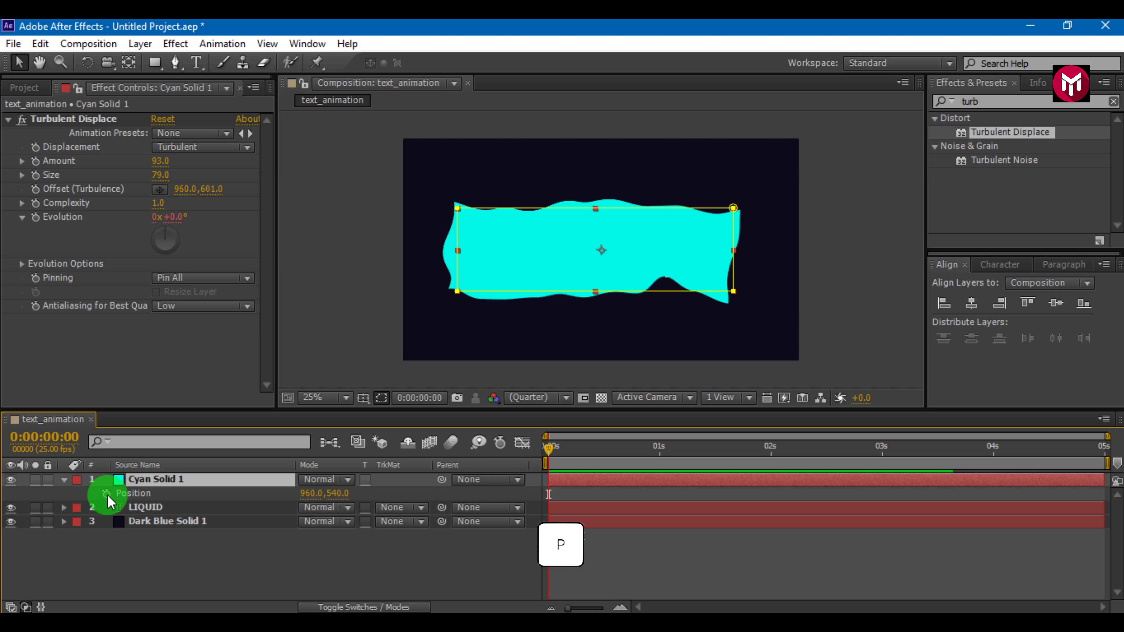
click(107, 494)
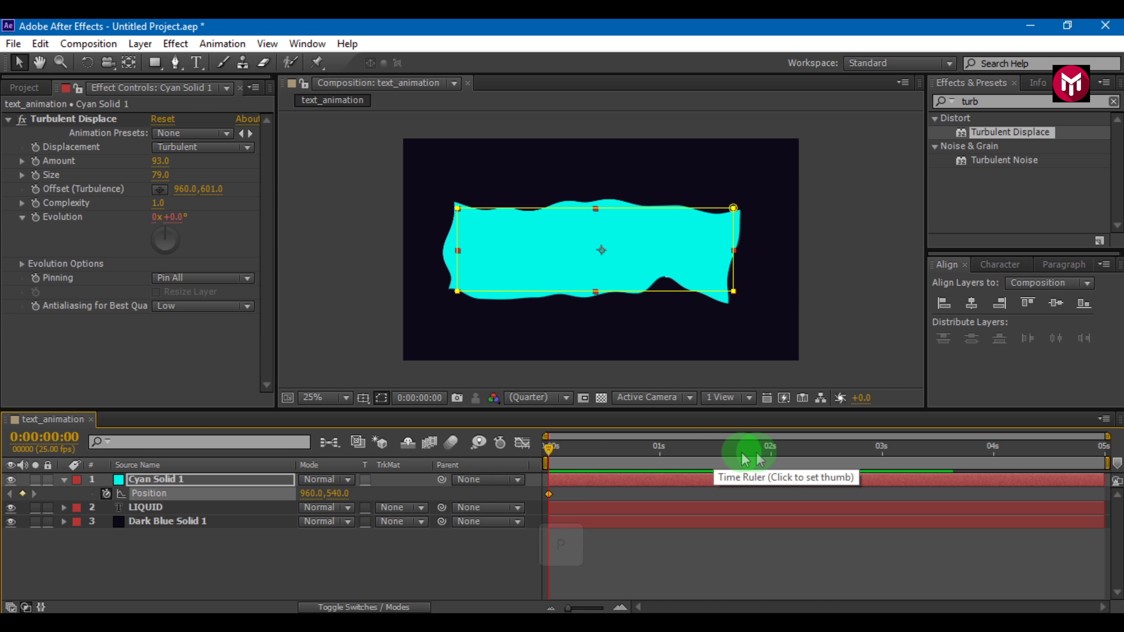
click(770, 448)
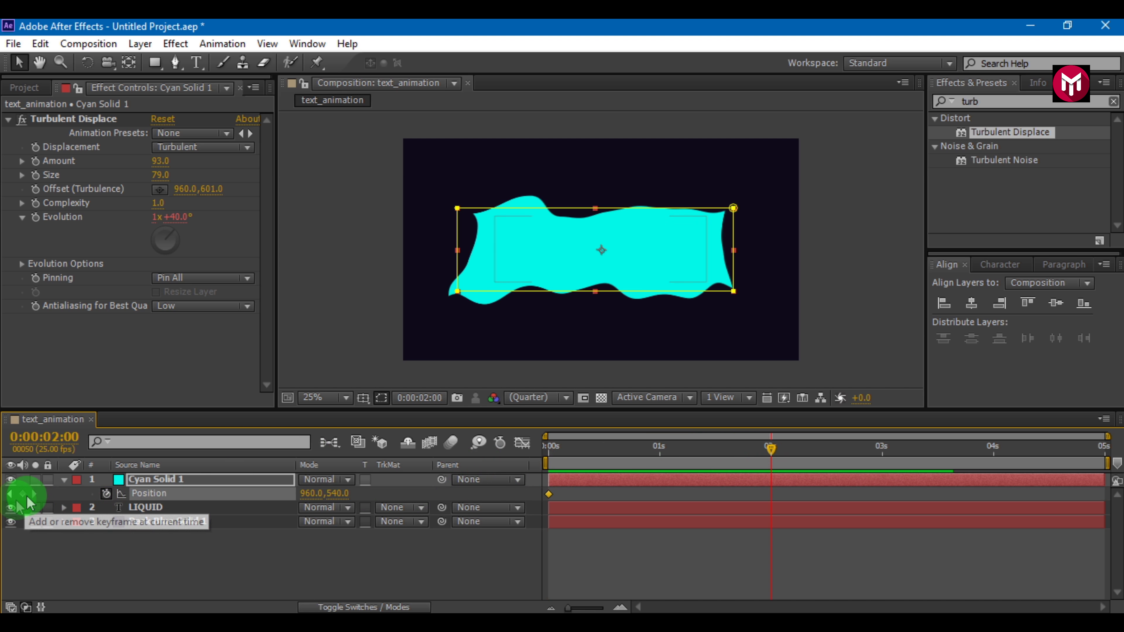
click(23, 495)
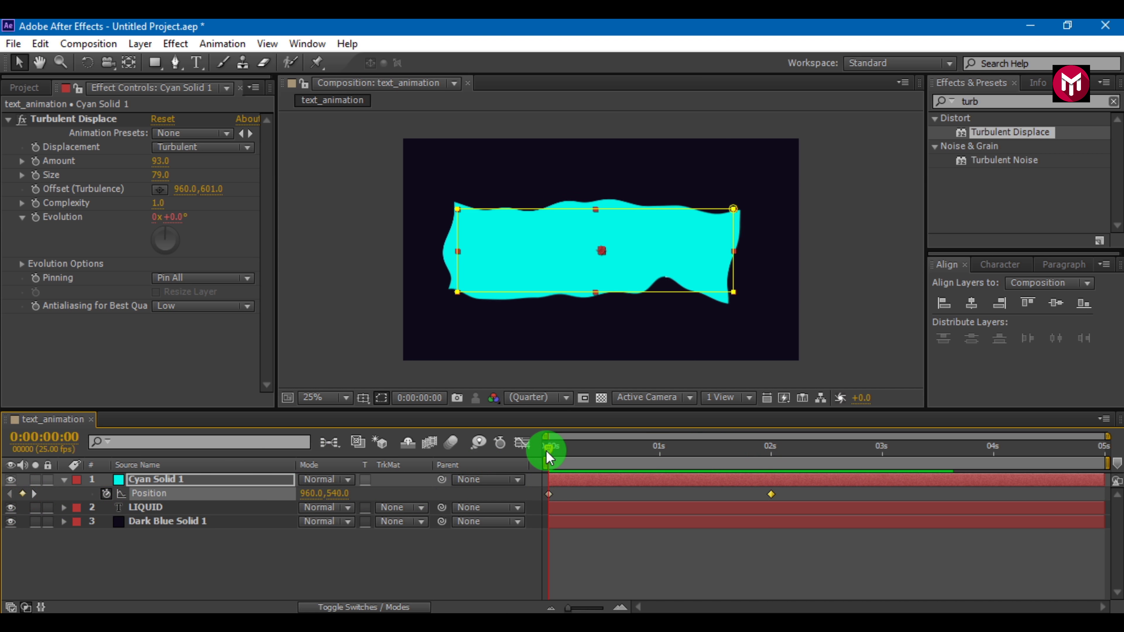
key(Down)
key(Down)
key(Down)
key(Down)
key(Down)
key(Down)
key(Down)
key(Down)
key(Down)
key(Down)
key(Down)
key(Down)
key(Down)
key(Down)
key(Down)
key(Down)
key(Down)
key(Down)
key(Down)
key(Down)
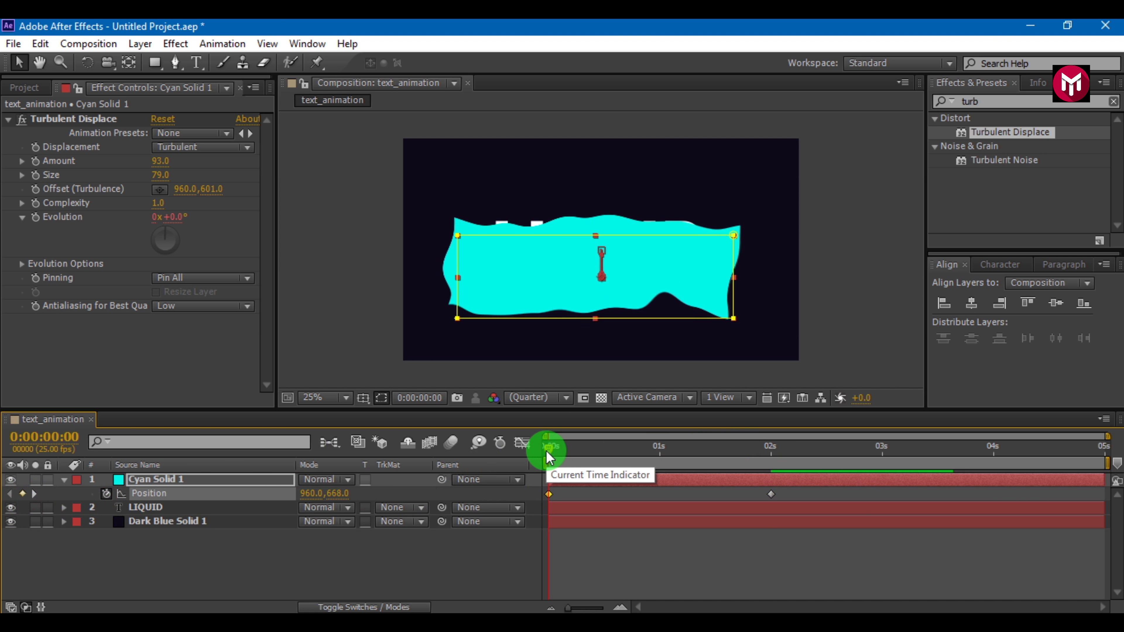
key(Down)
key(Down)
key(Down)
key(Down)
key(Down)
key(Down)
key(Down)
key(Down)
key(Down)
key(Down)
key(Down)
key(Down)
key(Down)
key(Down)
key(Down)
key(Down)
key(Down)
key(Down)
key(Down)
key(Down)
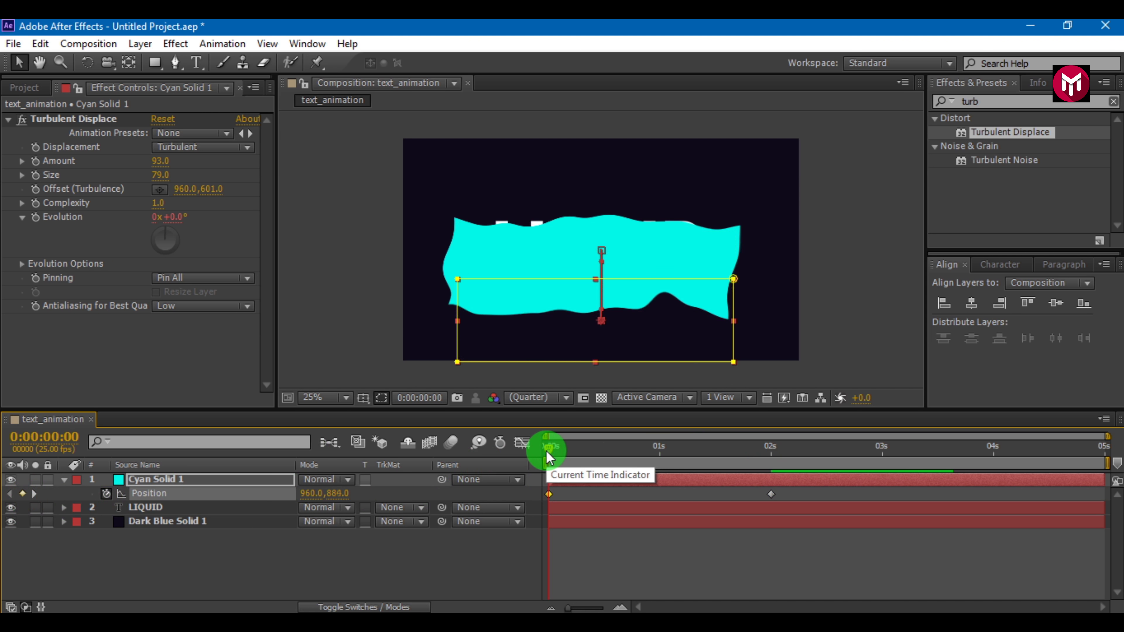
key(Down)
key(Down)
key(Down)
key(Down)
key(Down)
key(Down)
key(Down)
key(Down)
key(Down)
key(Down)
key(Down)
key(Down)
key(Down)
key(Down)
key(Down)
key(Down)
key(Down)
key(Down)
key(Down)
key(Down)
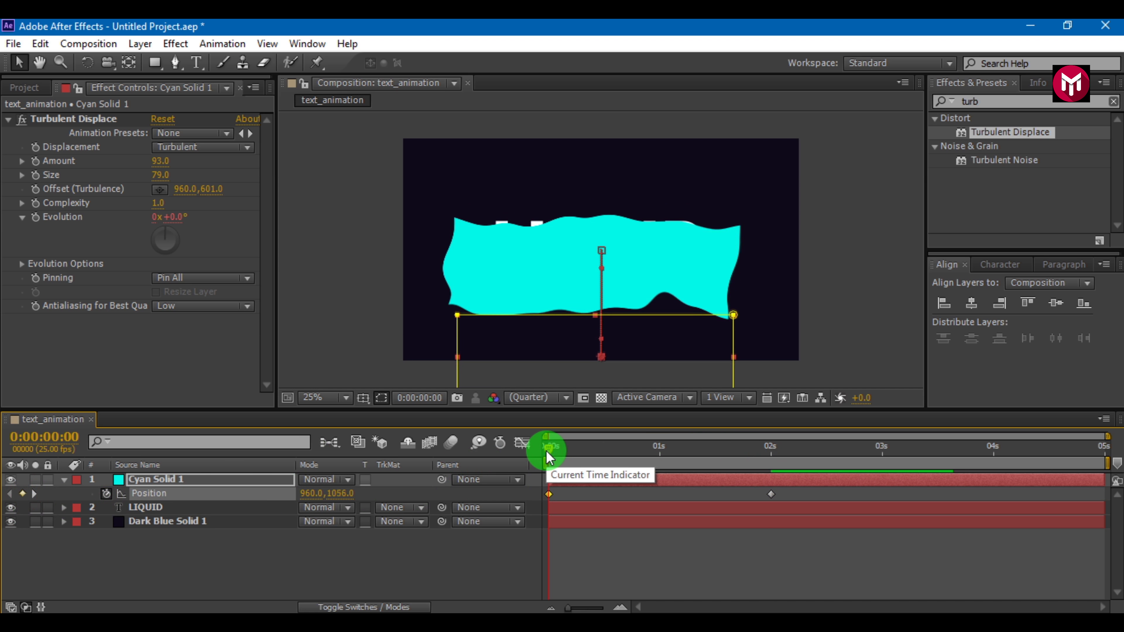
key(Down)
key(Down)
key(Down)
key(Down)
key(Down)
key(Down)
key(Down)
key(Down)
key(Down)
key(Down)
key(Down)
key(Down)
key(Down)
key(Down)
key(Down)
key(Up)
key(Up)
key(Up)
key(Up)
key(Up)
key(Up)
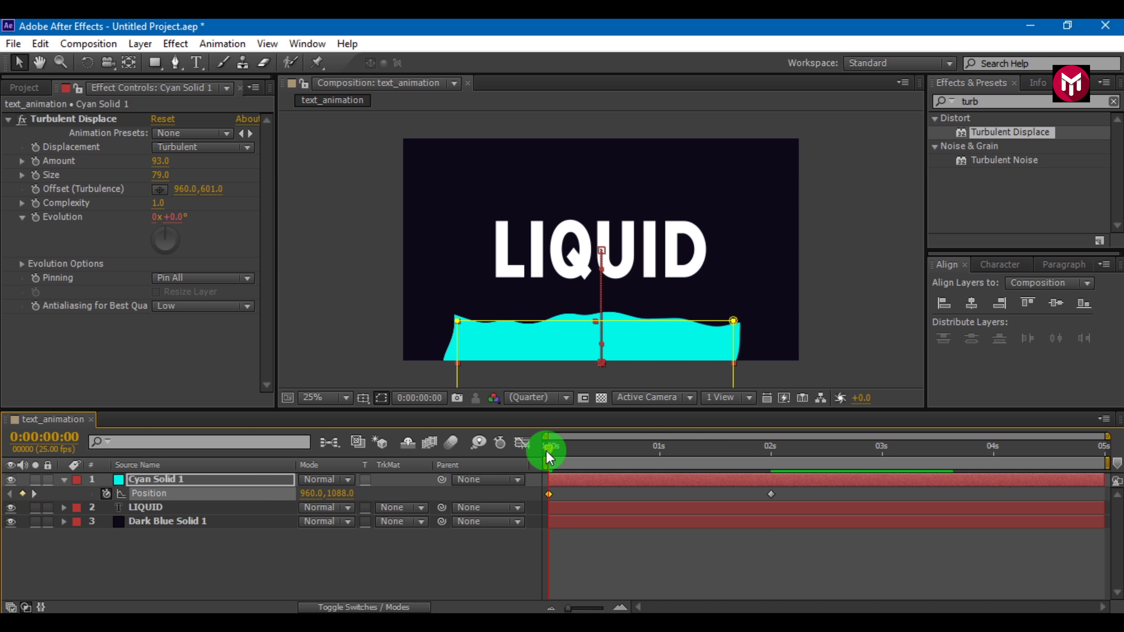
Apply Easy Ease to the 2 s Position keyframe, shift it slightly earlier, and preview
right_click(770, 495)
mouse_move(790, 482)
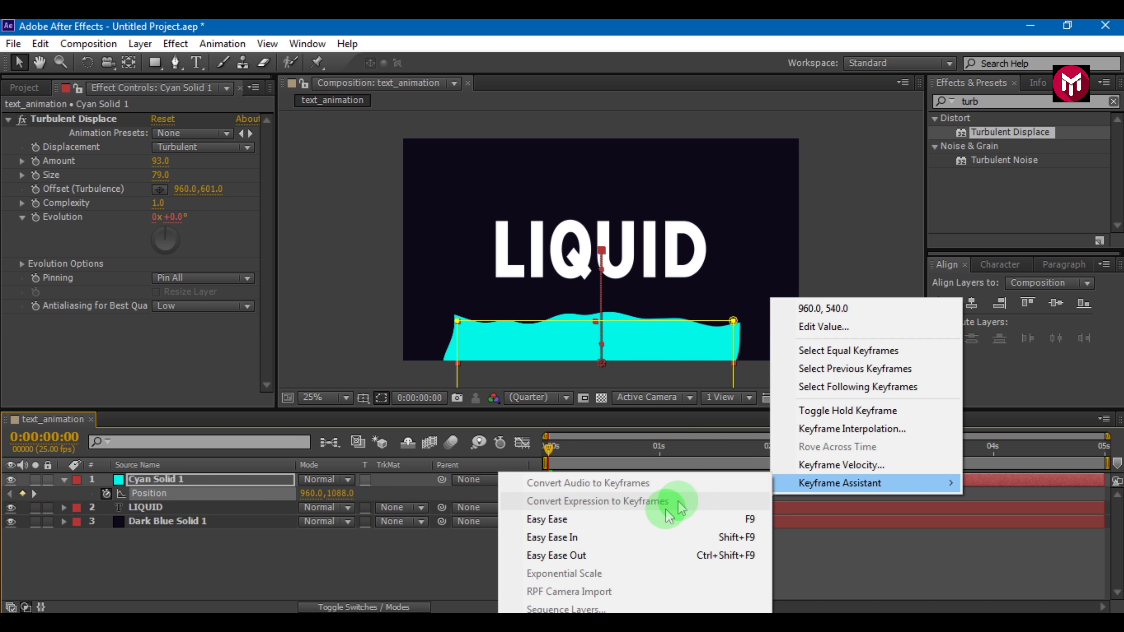
click(660, 518)
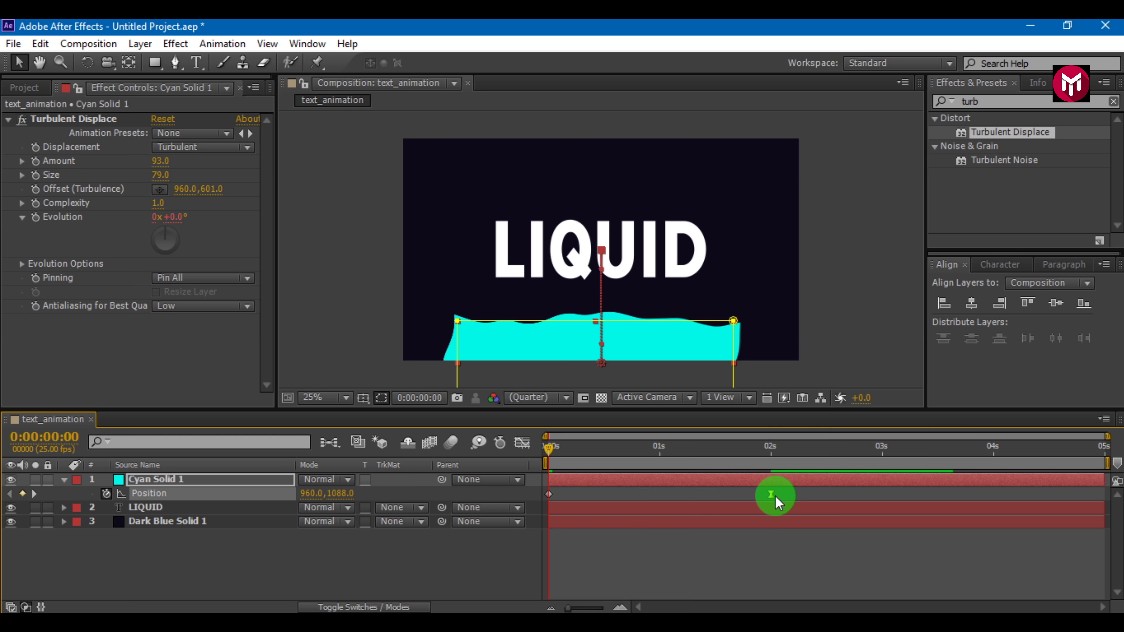
click(735, 499)
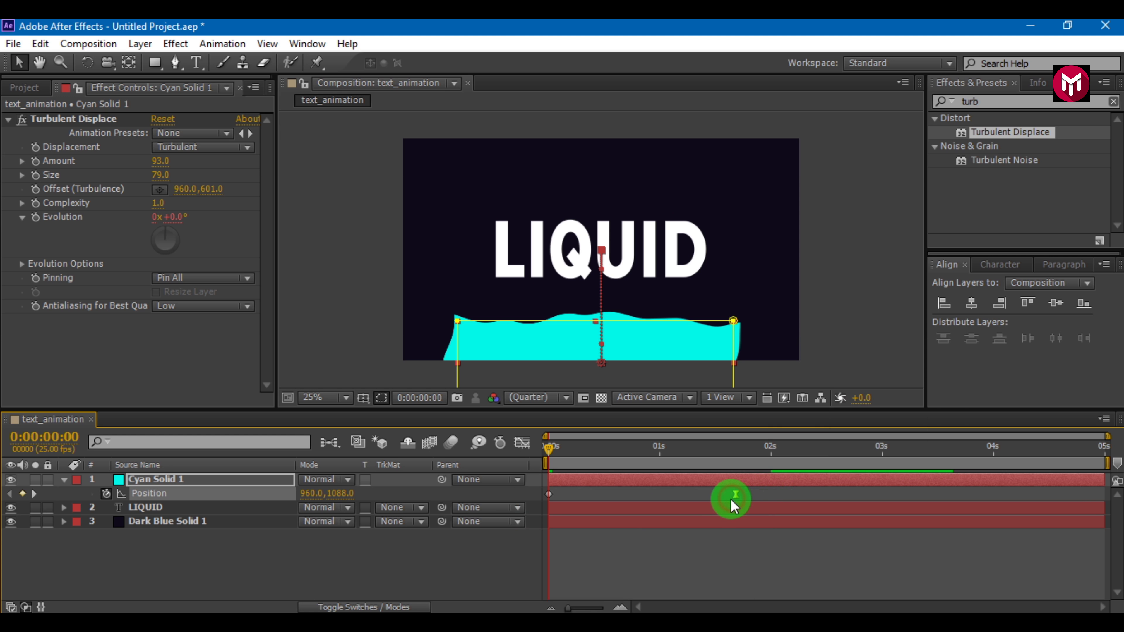
drag(735, 496, 727, 498)
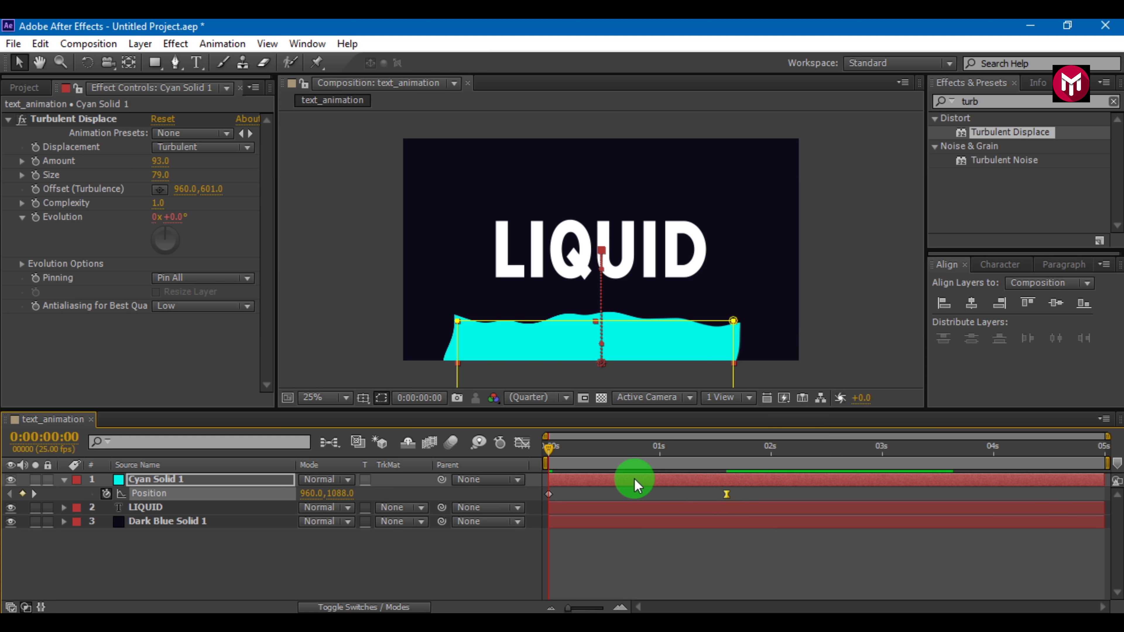
key(space)
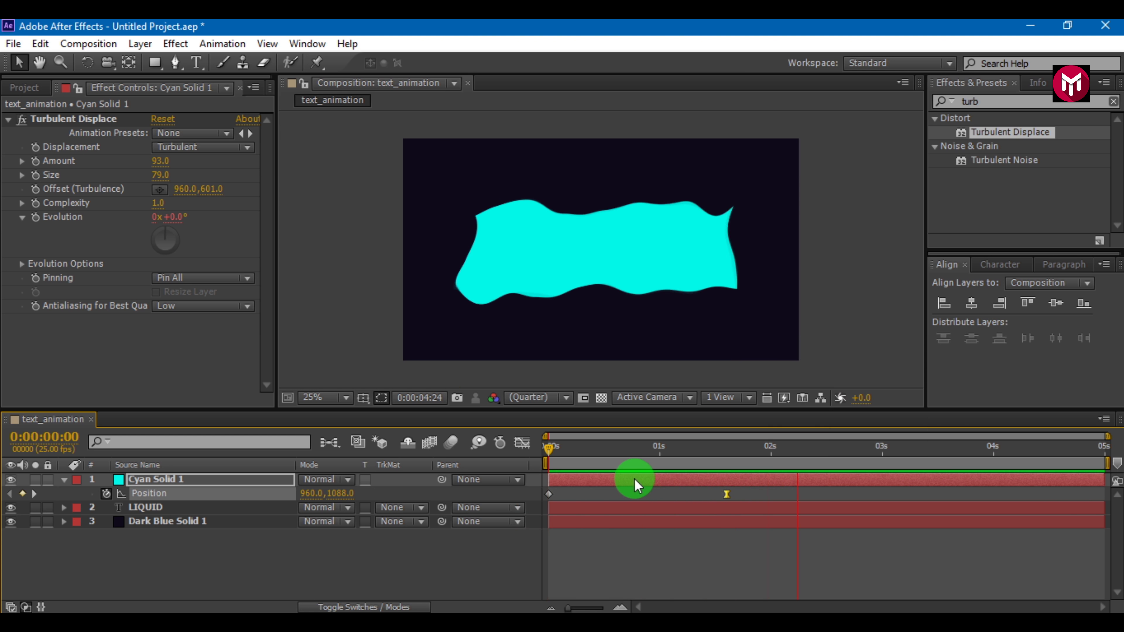
key(space)
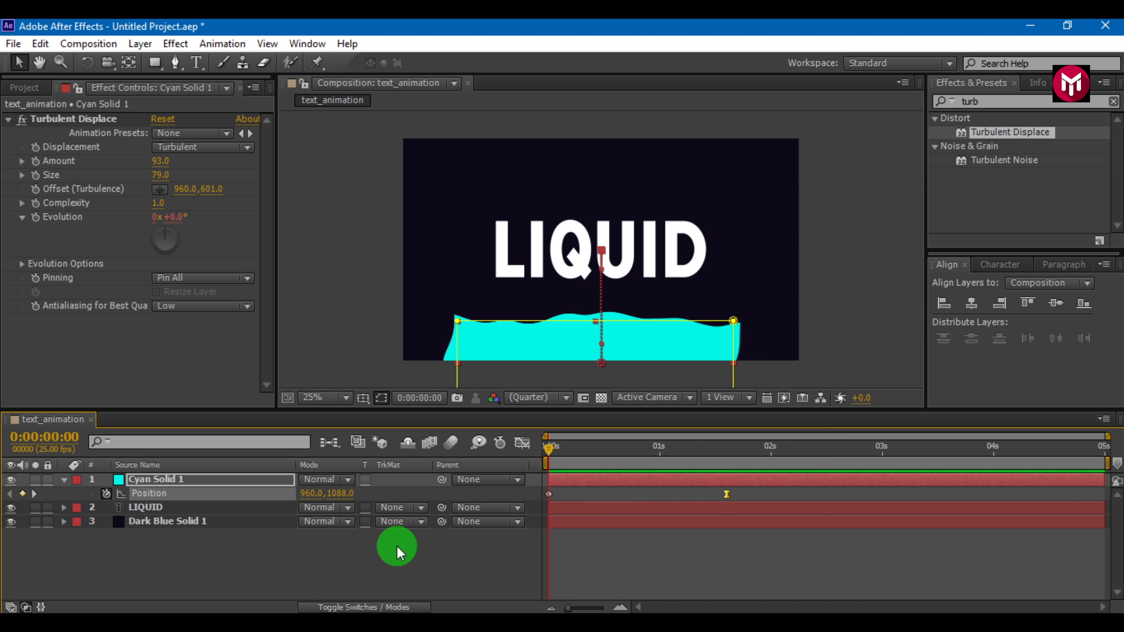
Stretch the keyframe's ease influence to 100% in the speed graph and preview
click(397, 554)
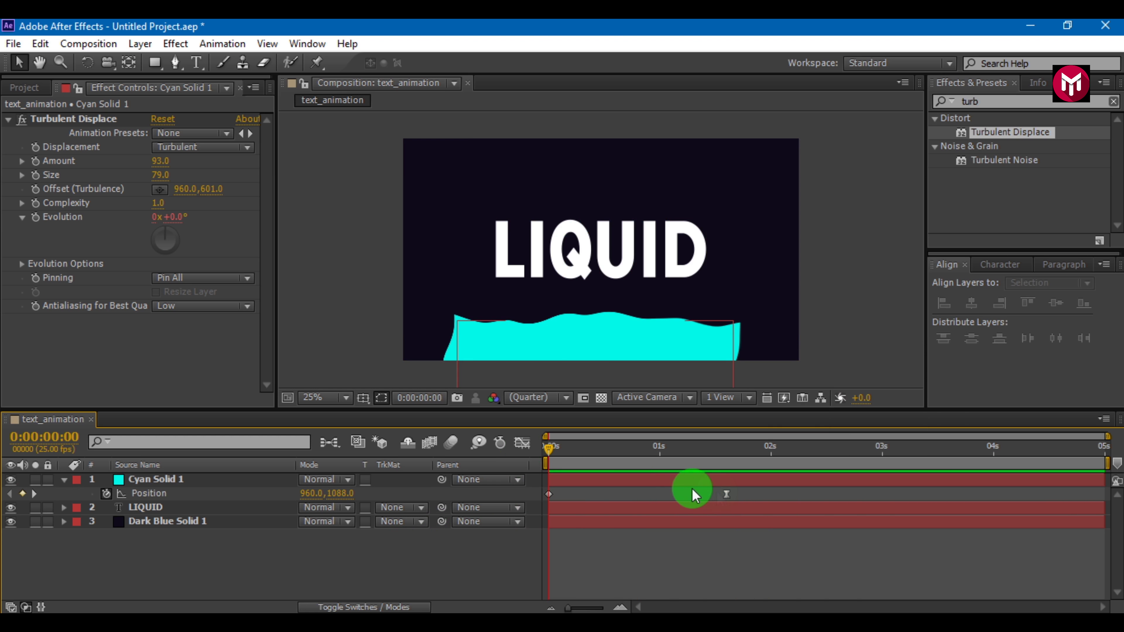
click(726, 493)
click(523, 449)
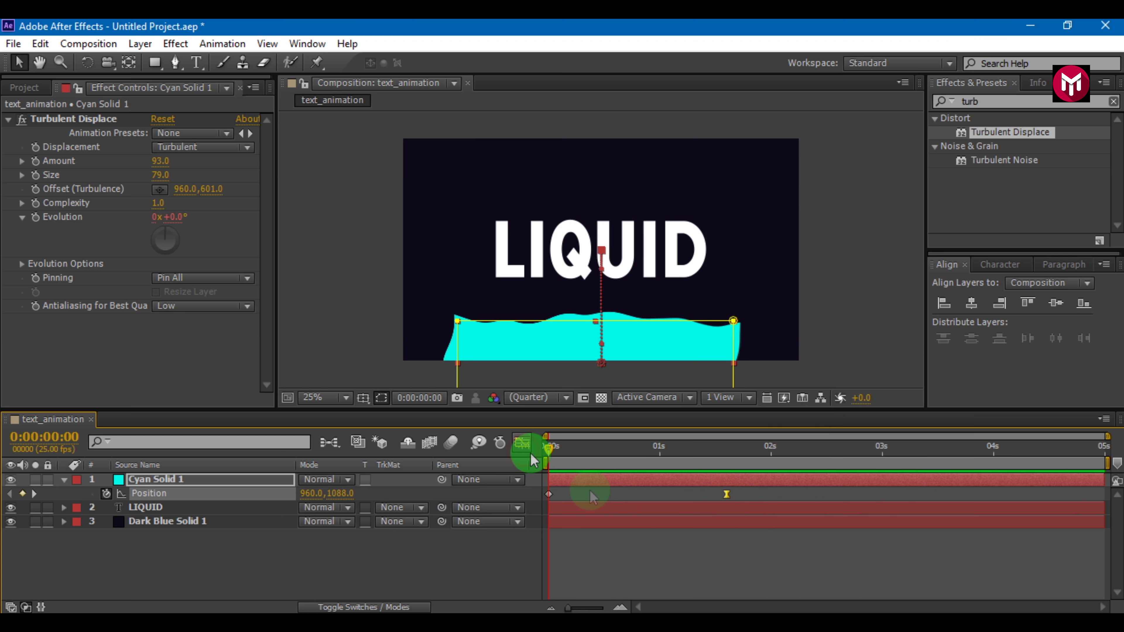
drag(693, 567, 615, 578)
click(523, 444)
click(544, 456)
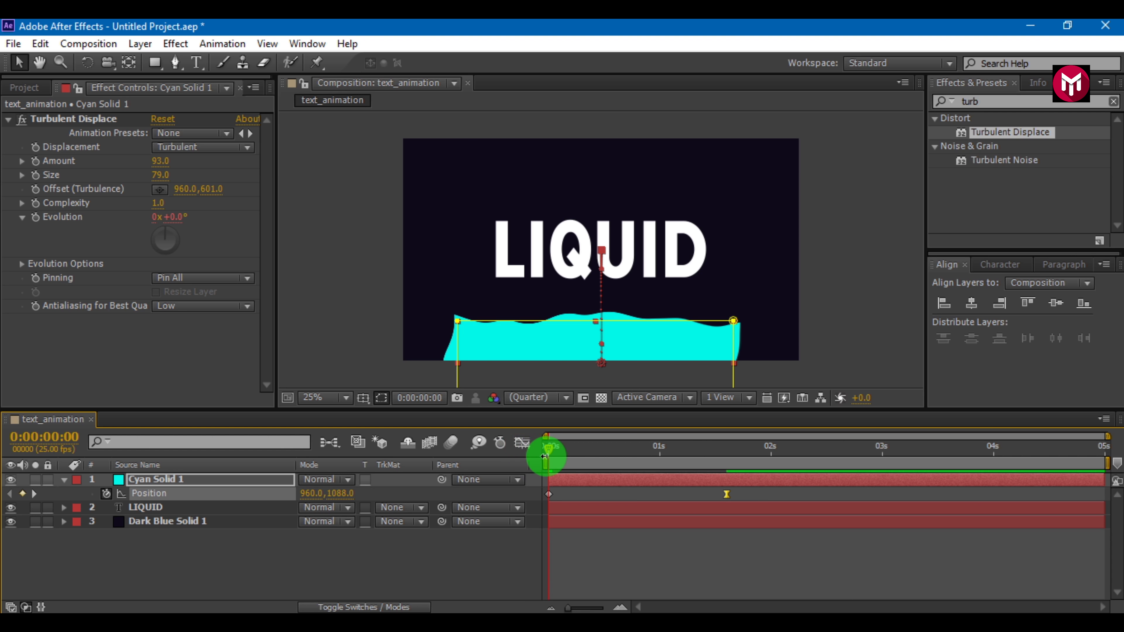
key(space)
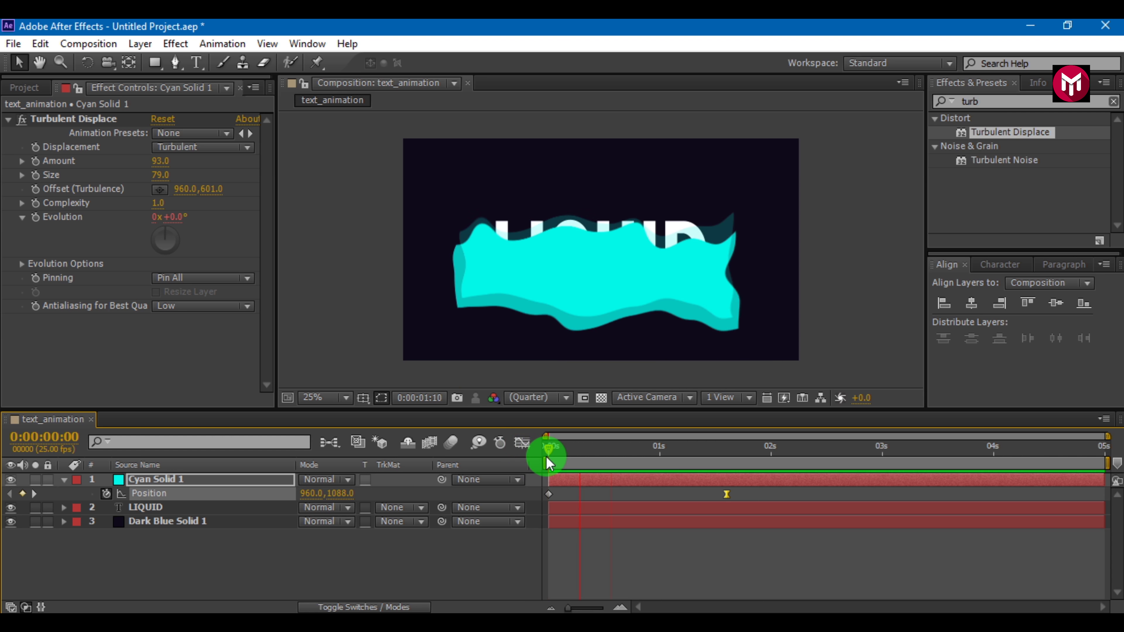
click(211, 560)
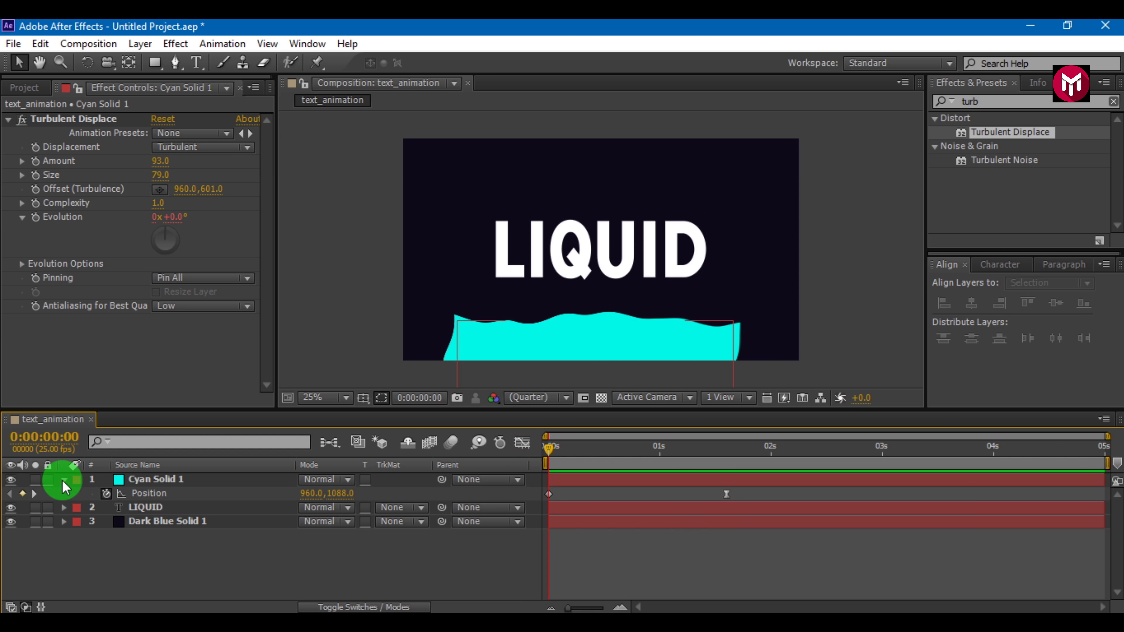
Duplicate Cyan Solid 1 twice, giving three stacked cyan wave layers
click(65, 487)
click(128, 483)
key(ctrl+d)
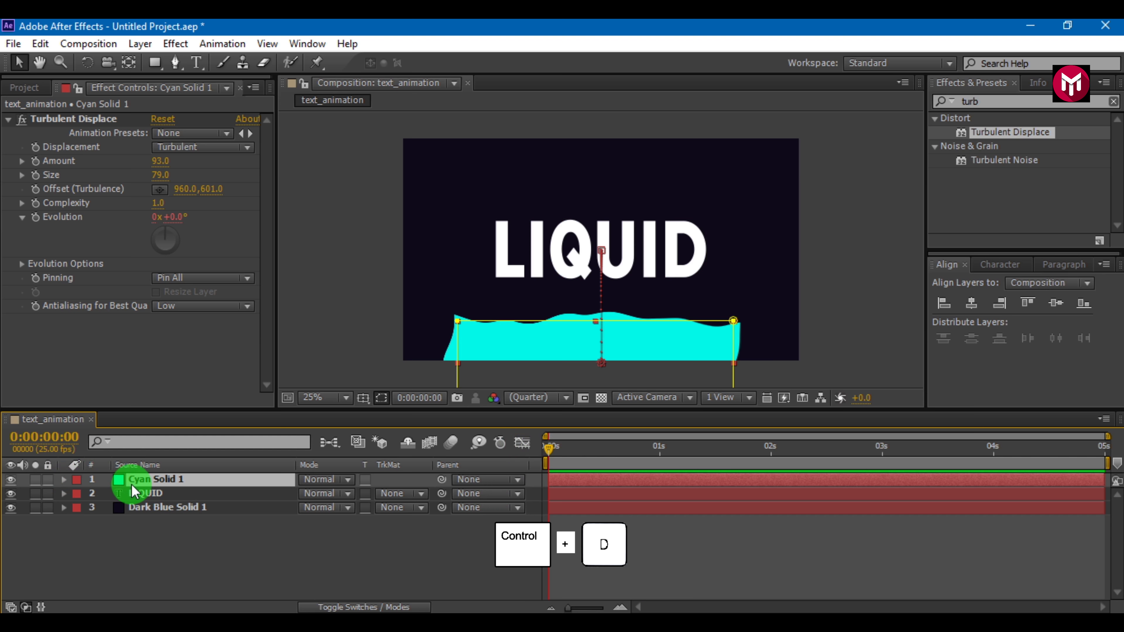
key(ctrl+d)
key(ctrl+d)
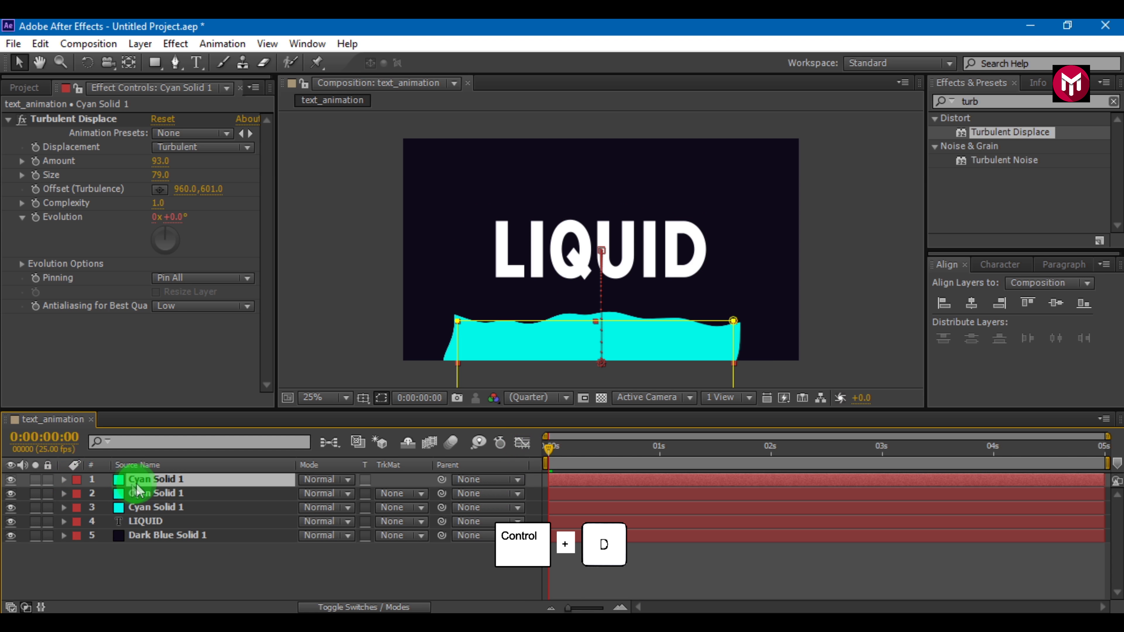
drag(140, 491, 146, 507)
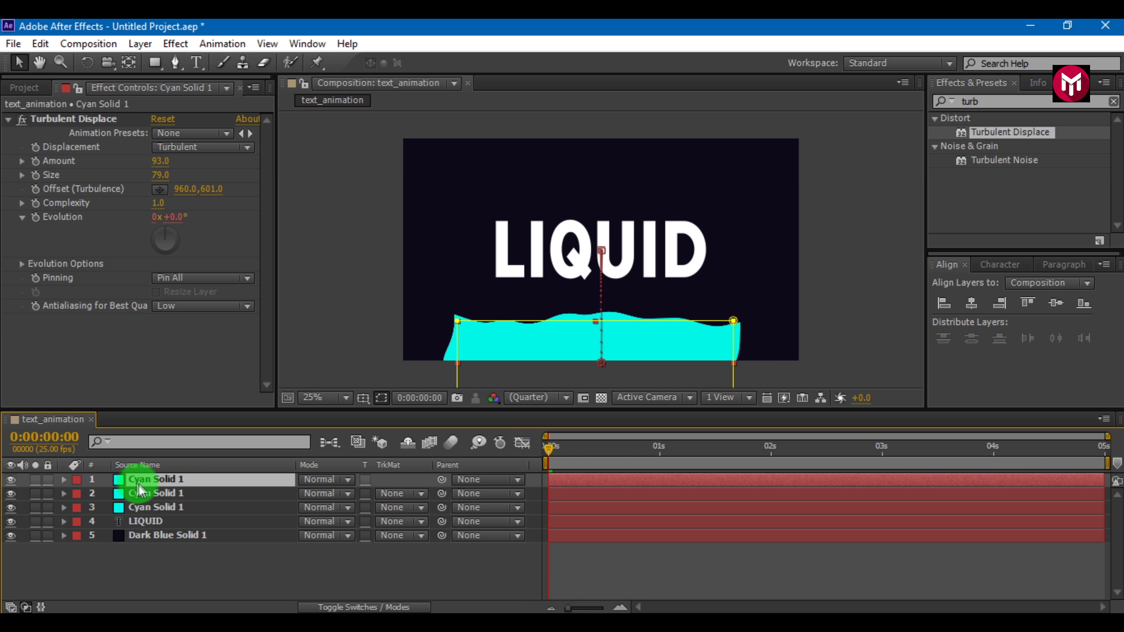
Recolour the lower cyan copy to magenta (#F400F7) through Solid Settings
click(144, 509)
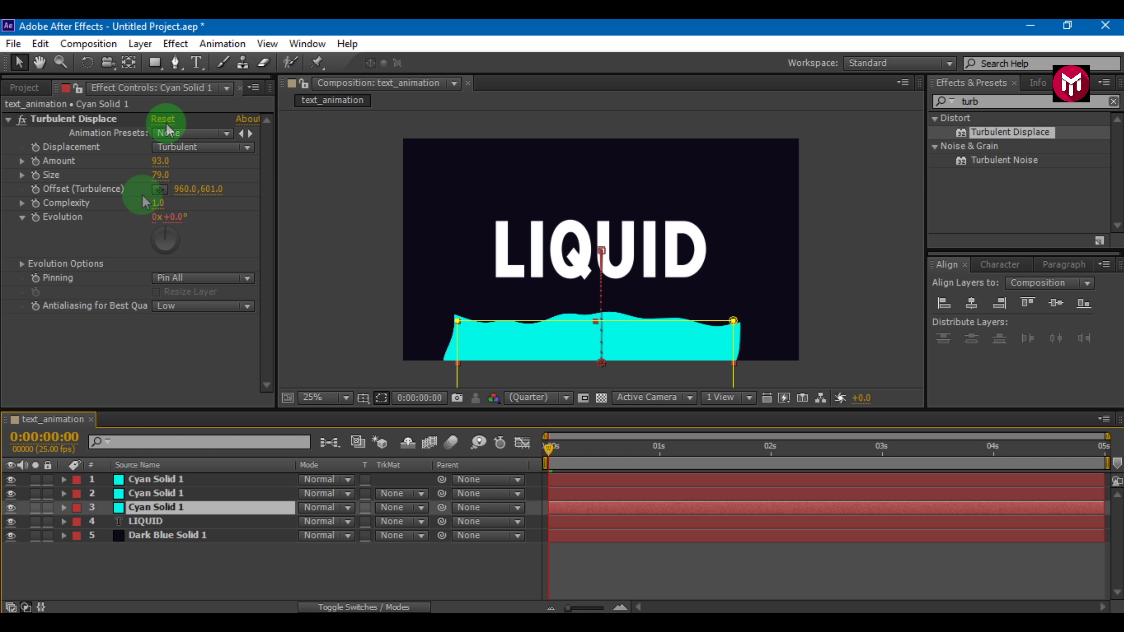
click(177, 44)
mouse_move(139, 46)
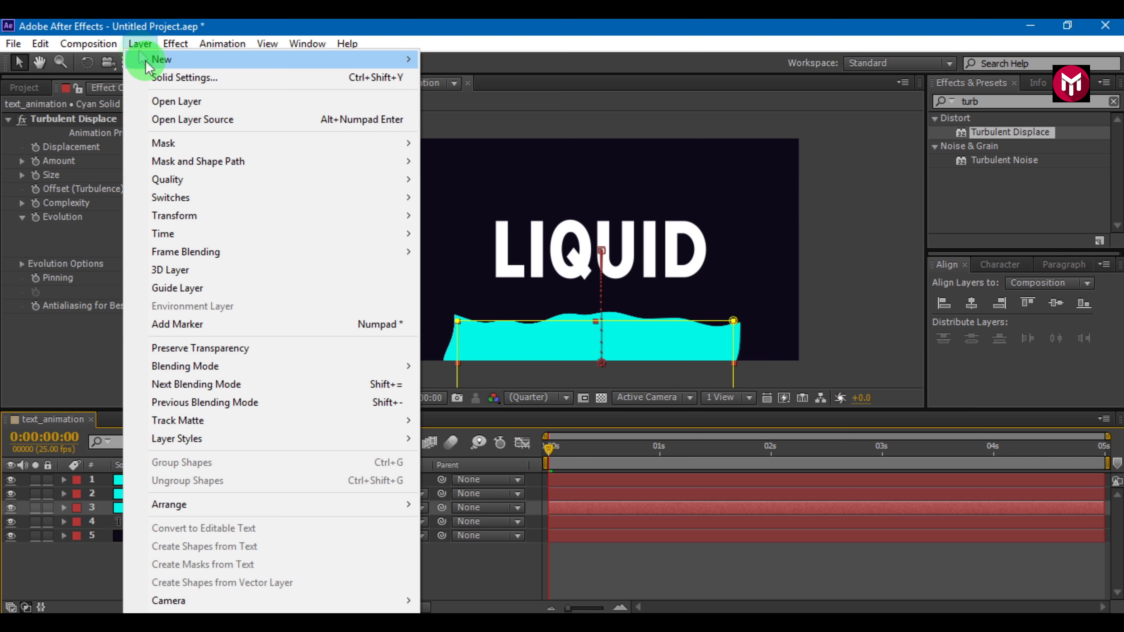
click(151, 77)
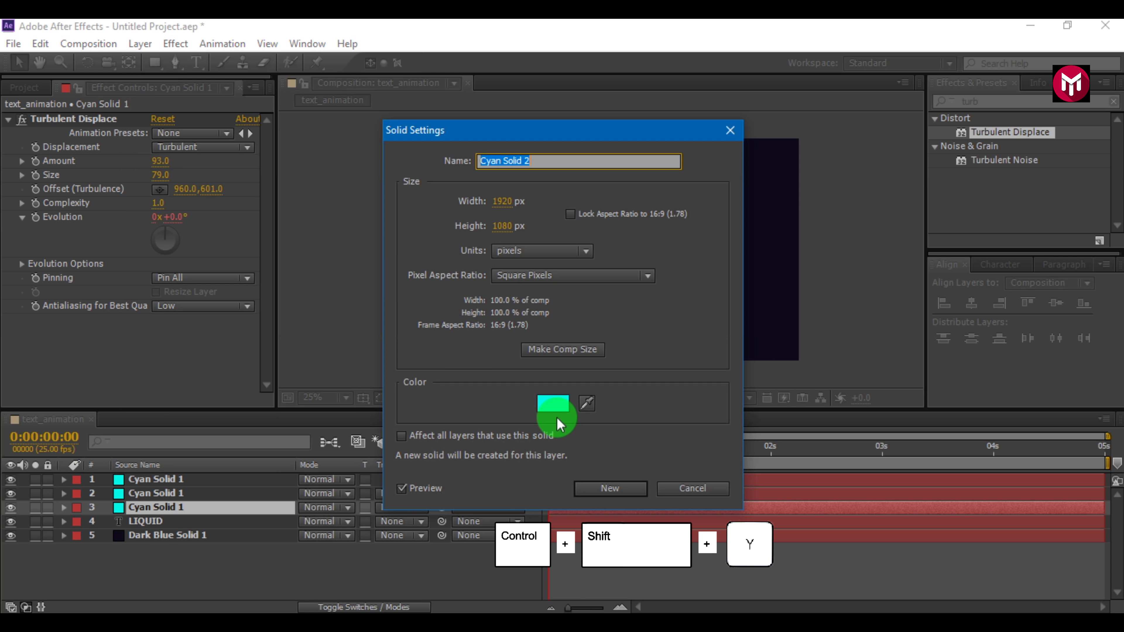
click(554, 405)
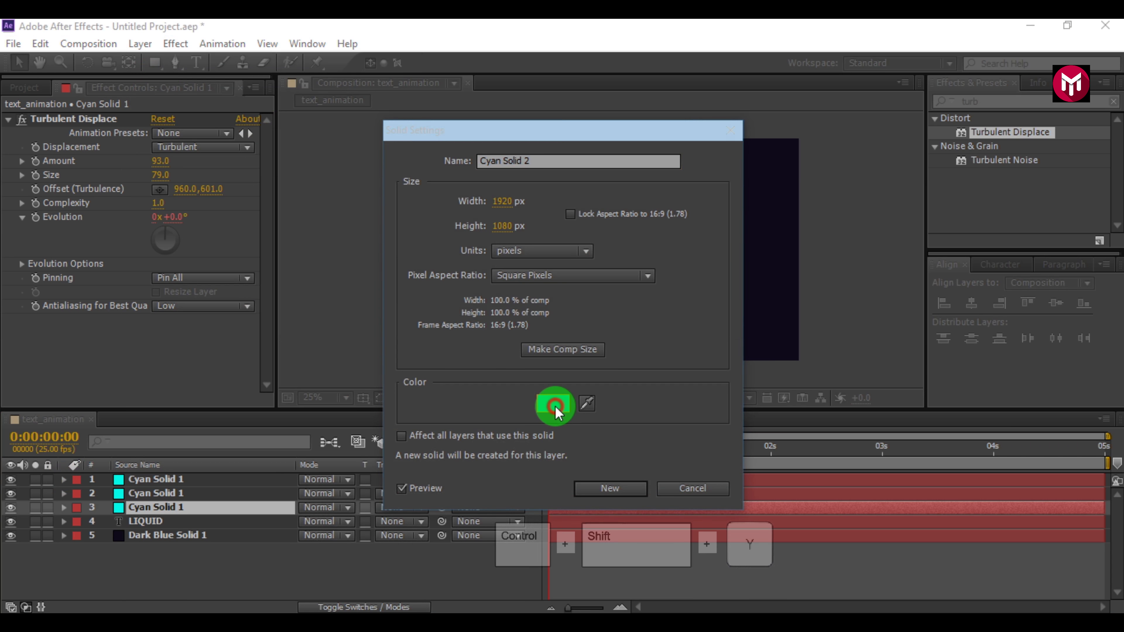
drag(917, 145, 917, 141)
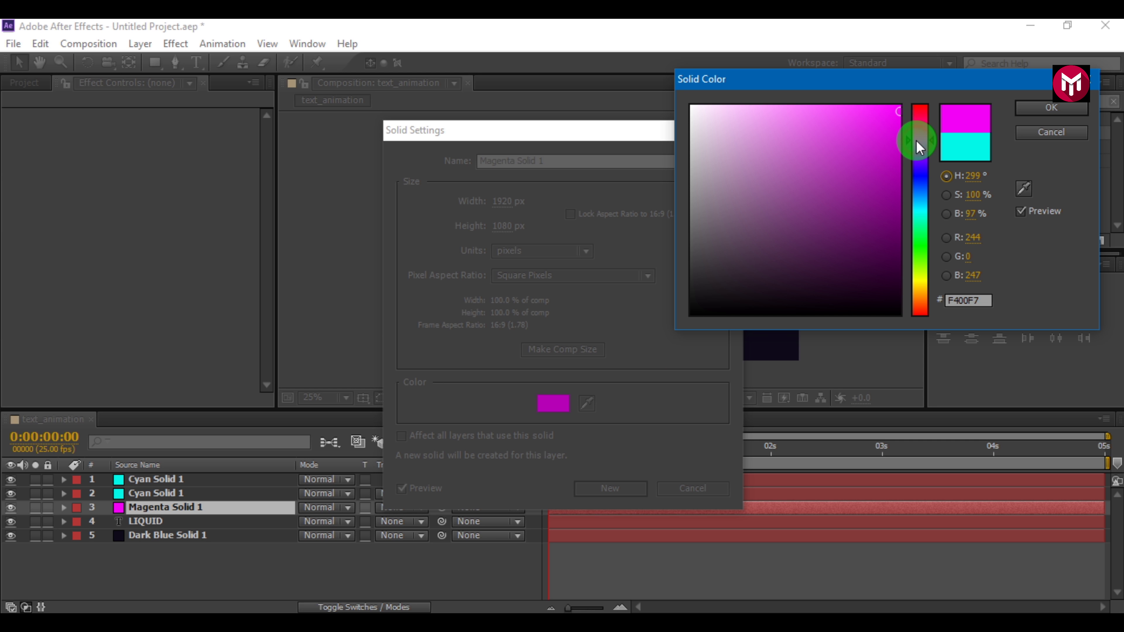
click(1023, 108)
key(Return)
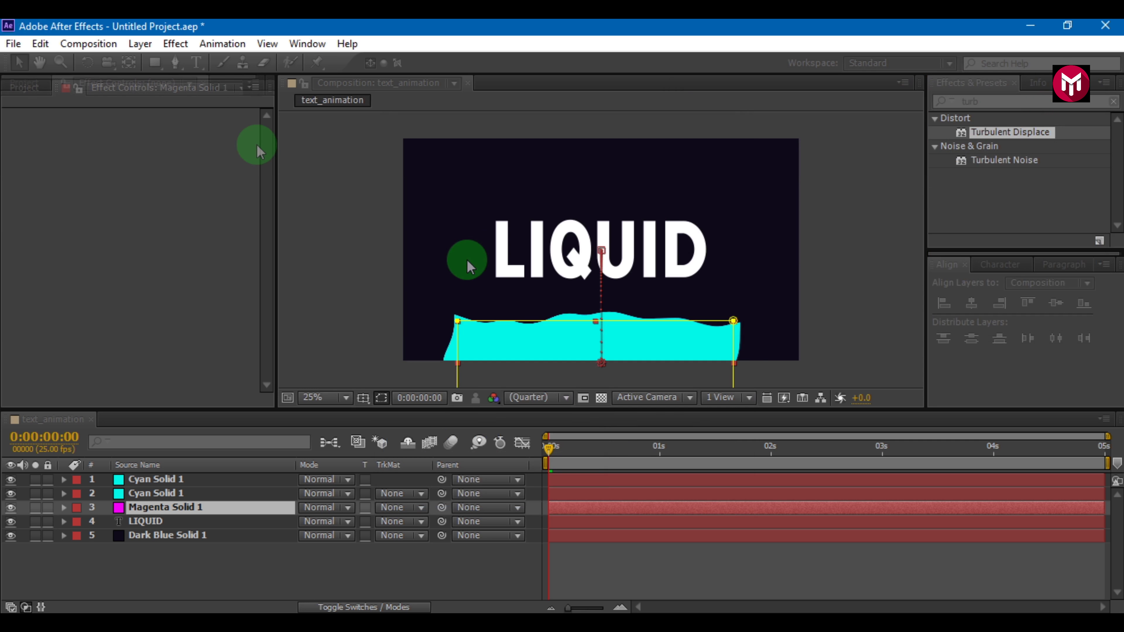
Recolour the other cyan copy to yellow through Solid Settings
click(155, 493)
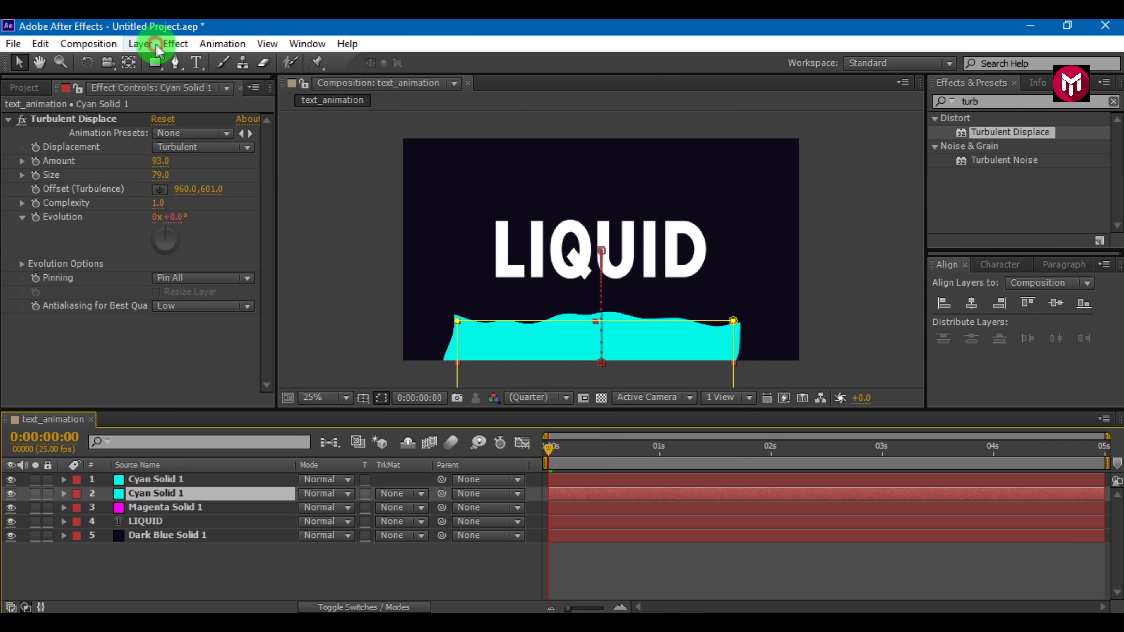
click(140, 43)
click(186, 78)
click(553, 404)
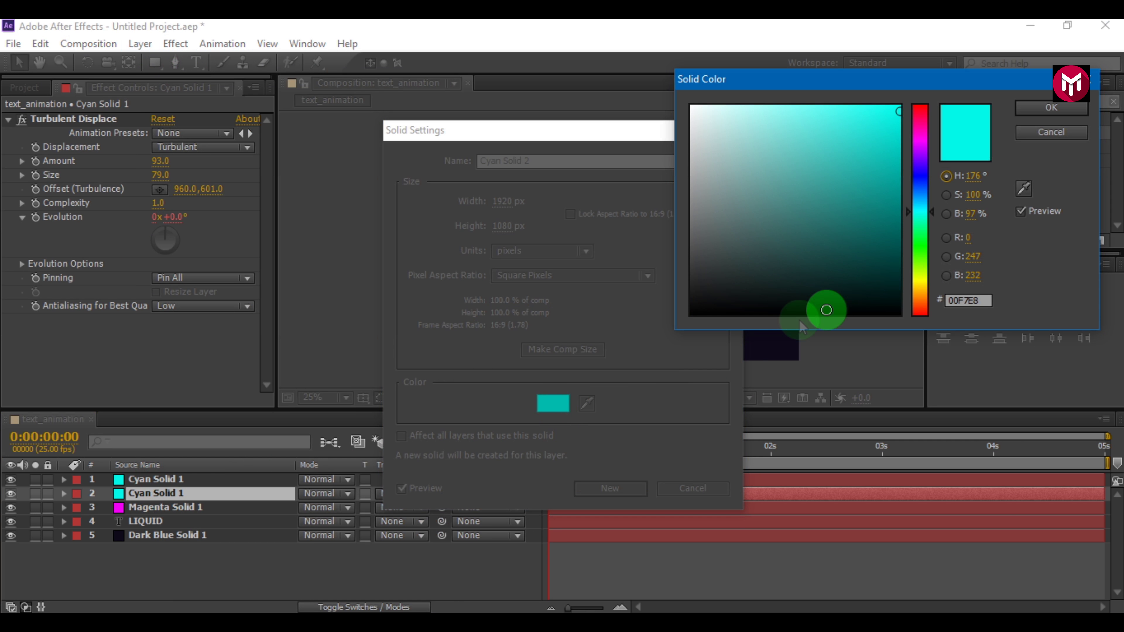
click(915, 278)
click(1052, 108)
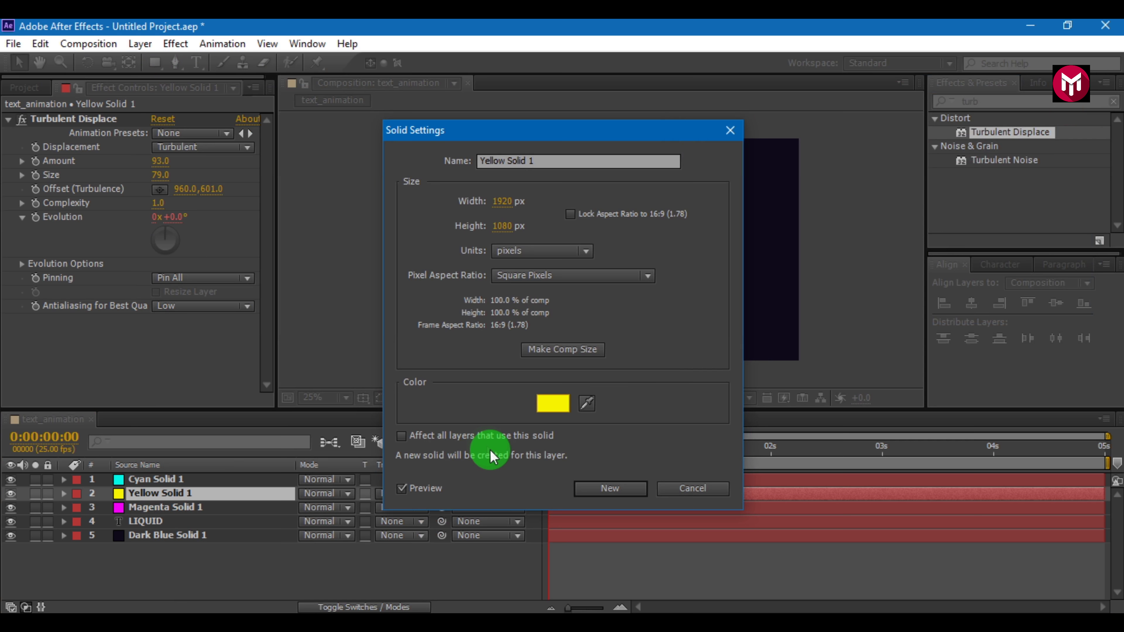
key(Return)
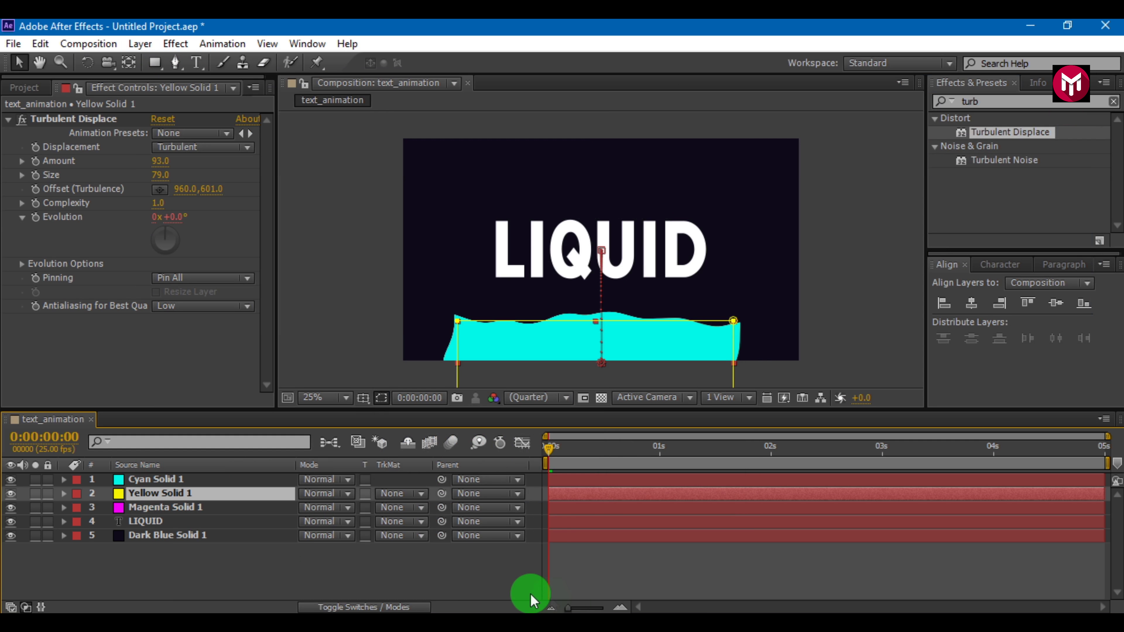
click(617, 609)
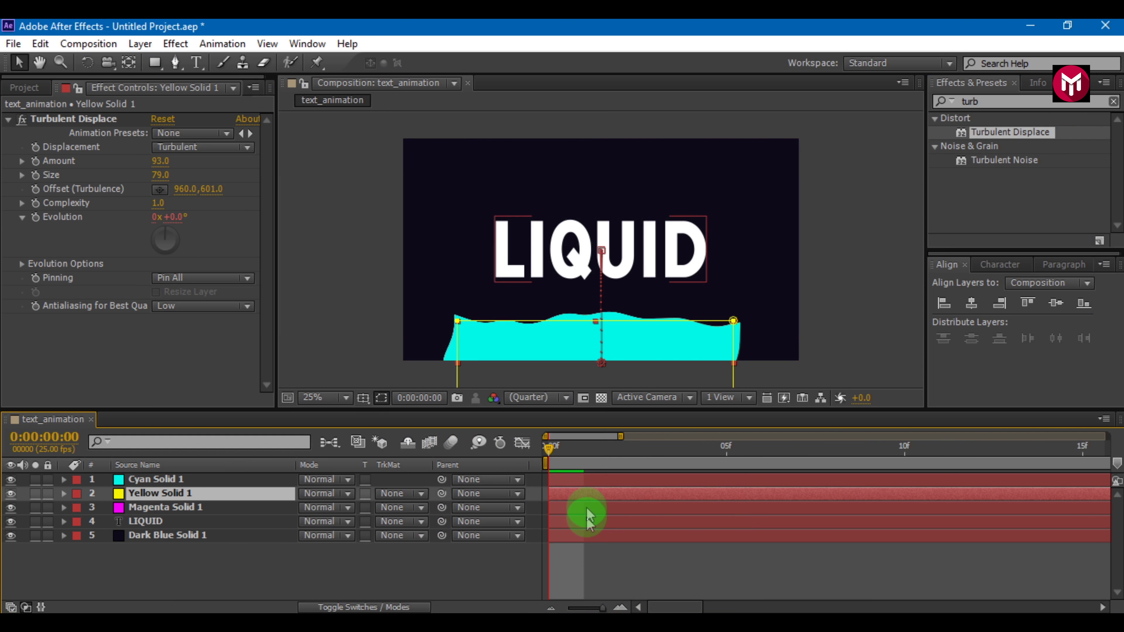
Delay Yellow Solid 1 by about 5 frames and Cyan Solid 1 by about 10, then preview
drag(585, 495, 1013, 482)
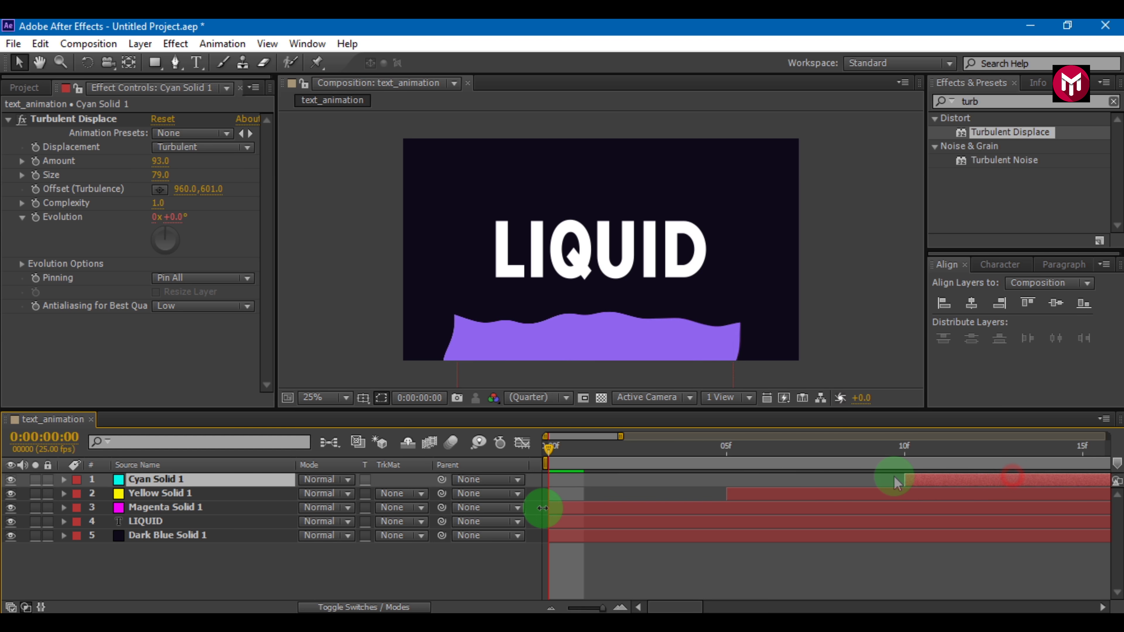
click(546, 609)
click(545, 609)
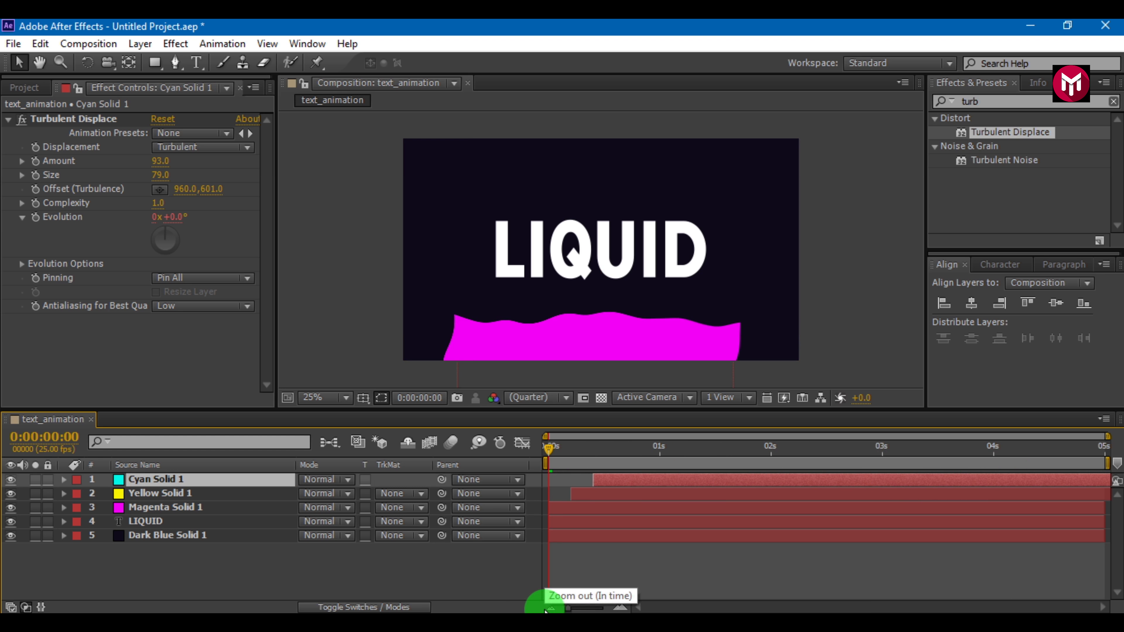
key(KP_0)
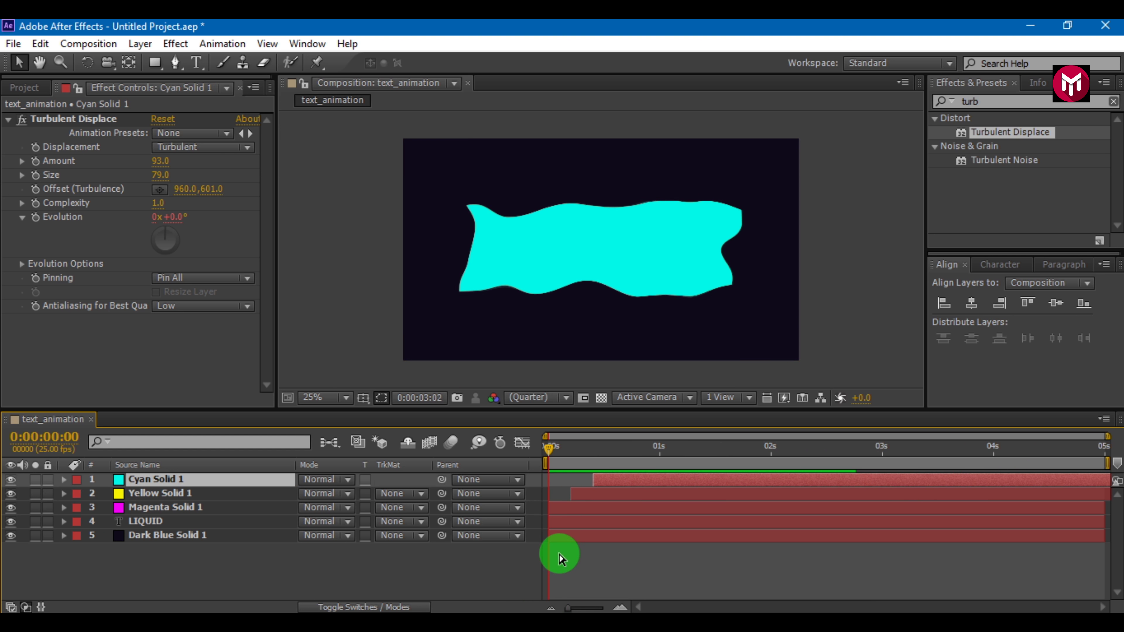
Adjust the magenta wave's Turbulent Displace to Amount 97 and Size 88, shifting its offset vertically
click(571, 507)
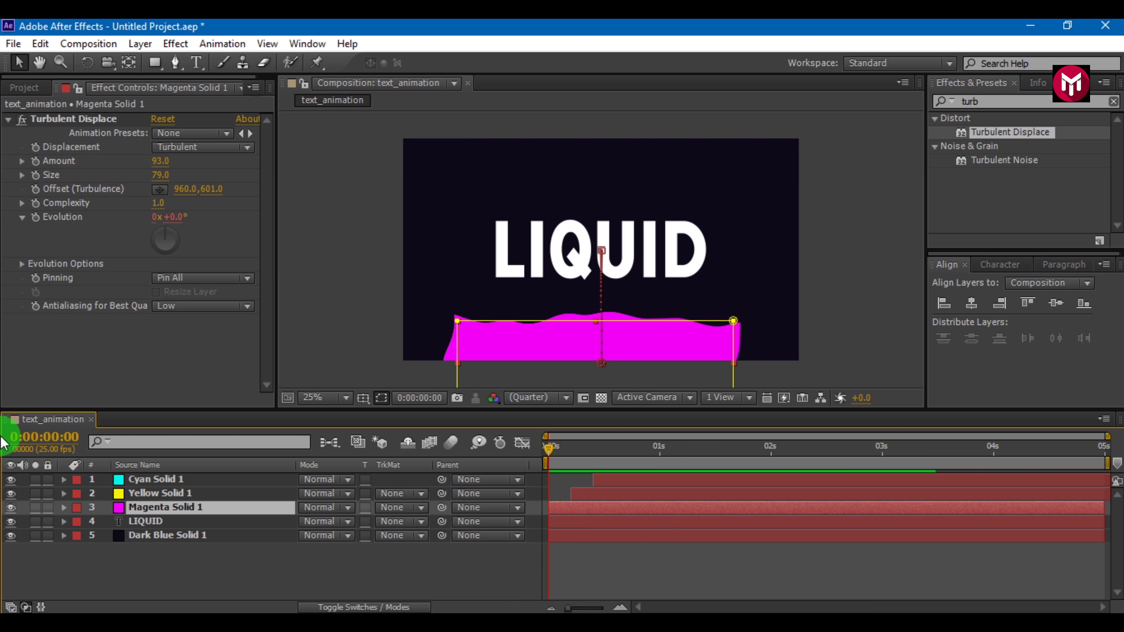
click(168, 162)
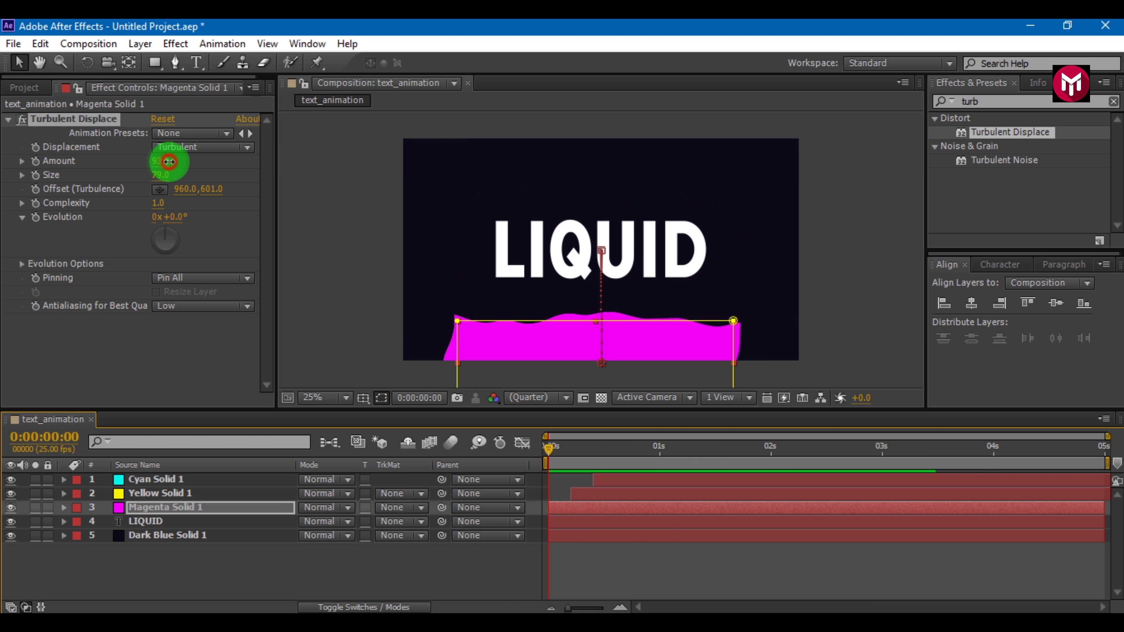
drag(168, 162, 140, 176)
drag(551, 448, 609, 457)
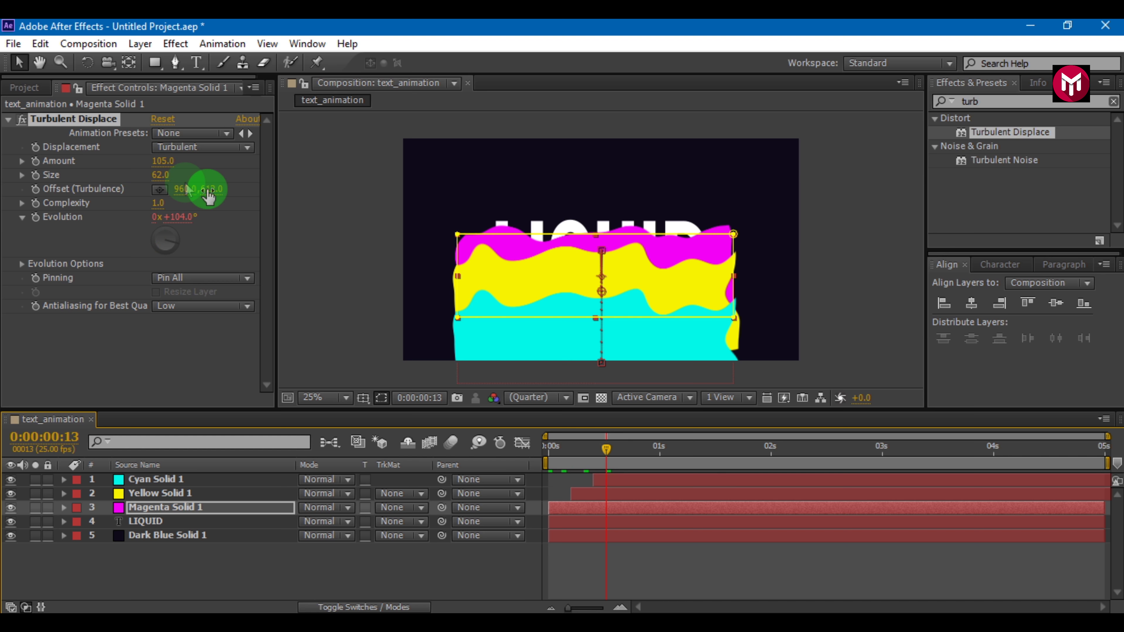
mouse_move(210, 190)
mouse_down()
mouse_move(188, 178)
mouse_move(200, 187)
mouse_up()
click(158, 163)
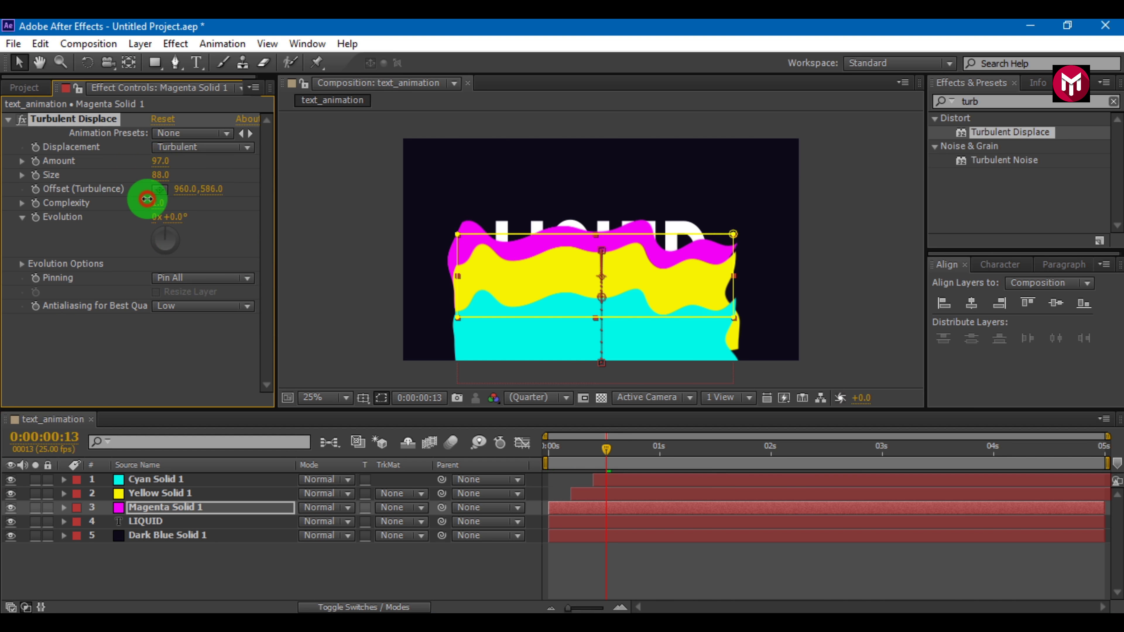
Give Yellow Solid 1 Turbulent Displace with Amount 131, Size 93 and Evolution 104°
click(146, 493)
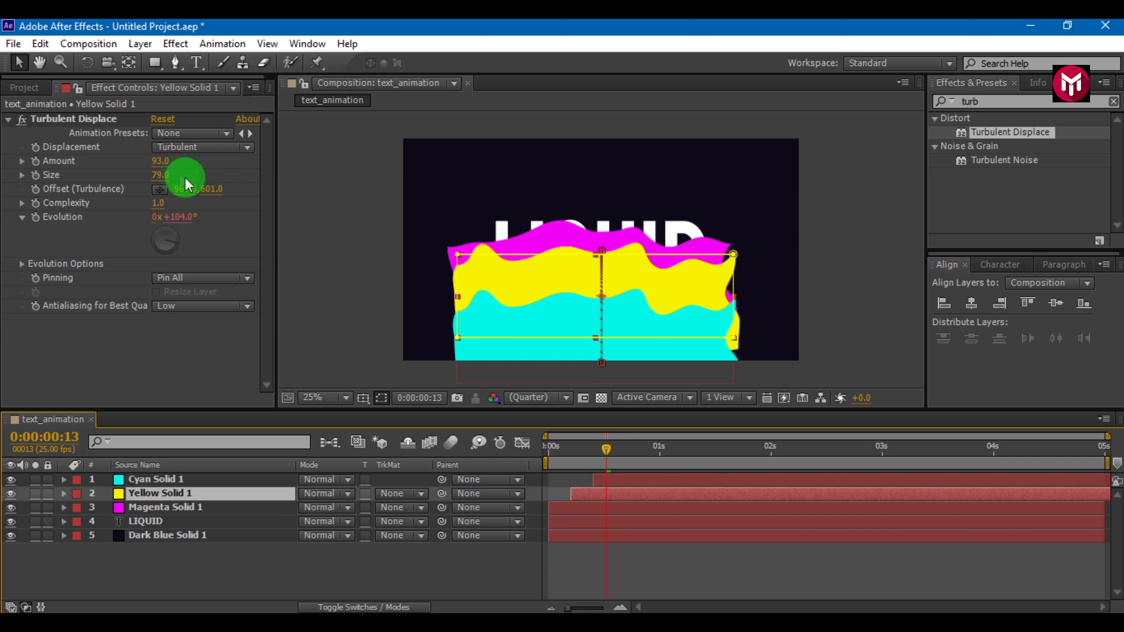
drag(172, 176, 196, 212)
click(204, 210)
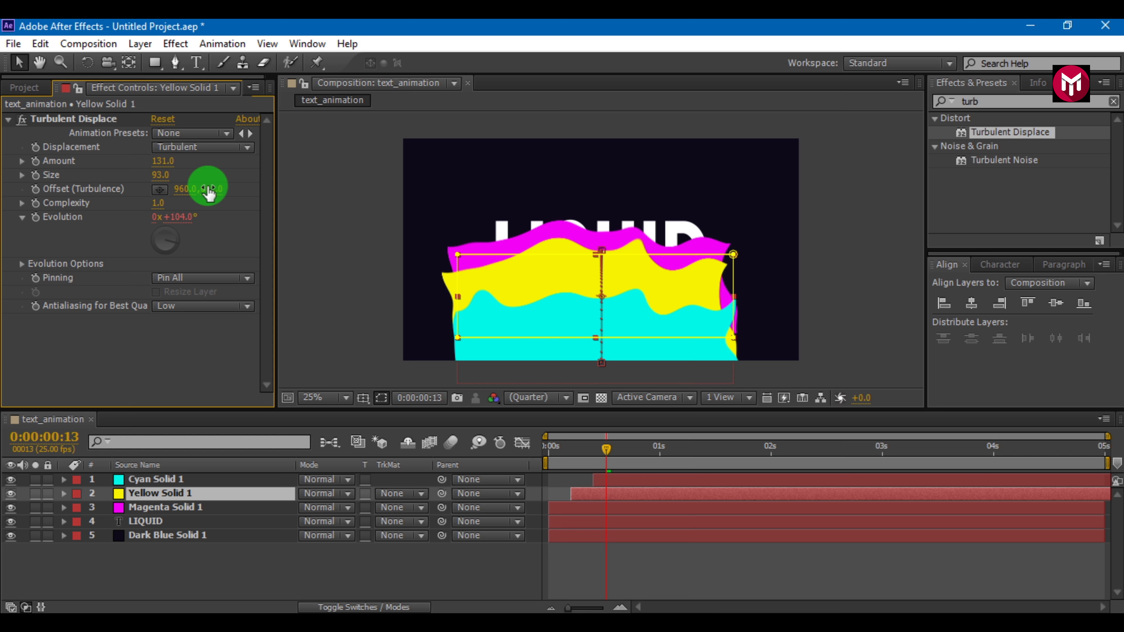
click(130, 569)
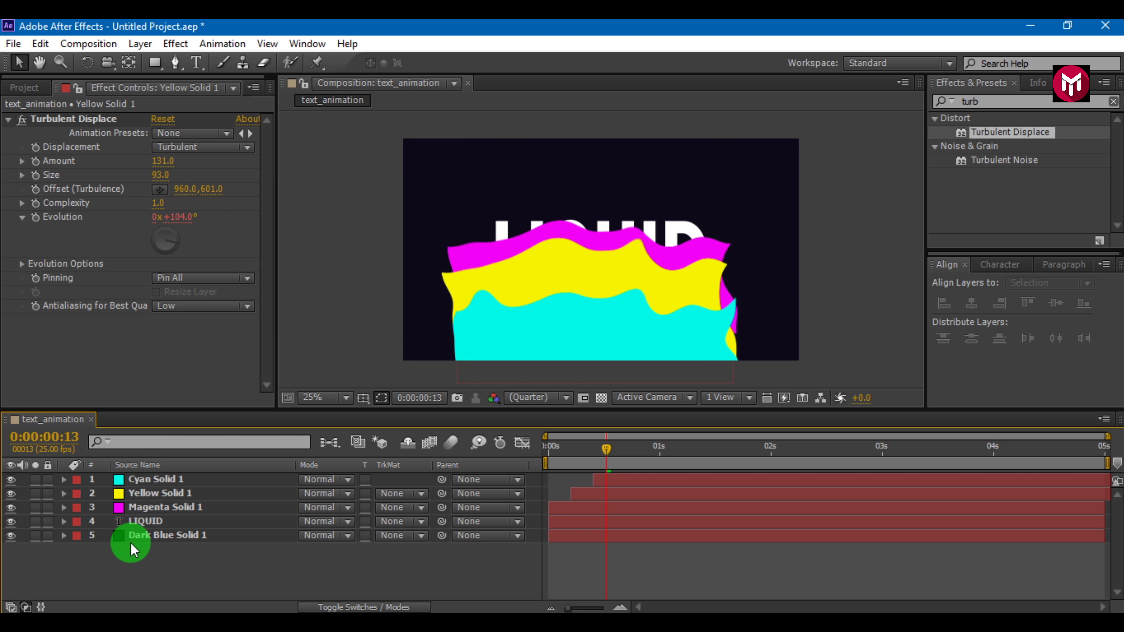
Pre-compose Cyan, Yellow and Magenta Solid 1 into a single layer named 'colour'
click(149, 479)
shift+click(153, 494)
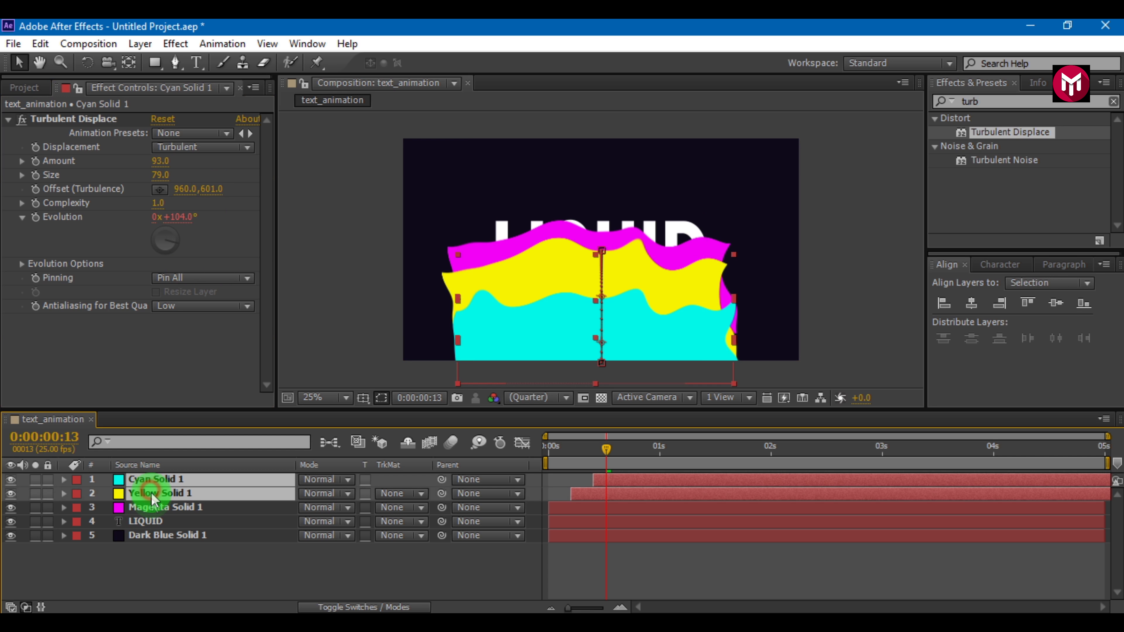
shift+click(153, 507)
shift+click(153, 494)
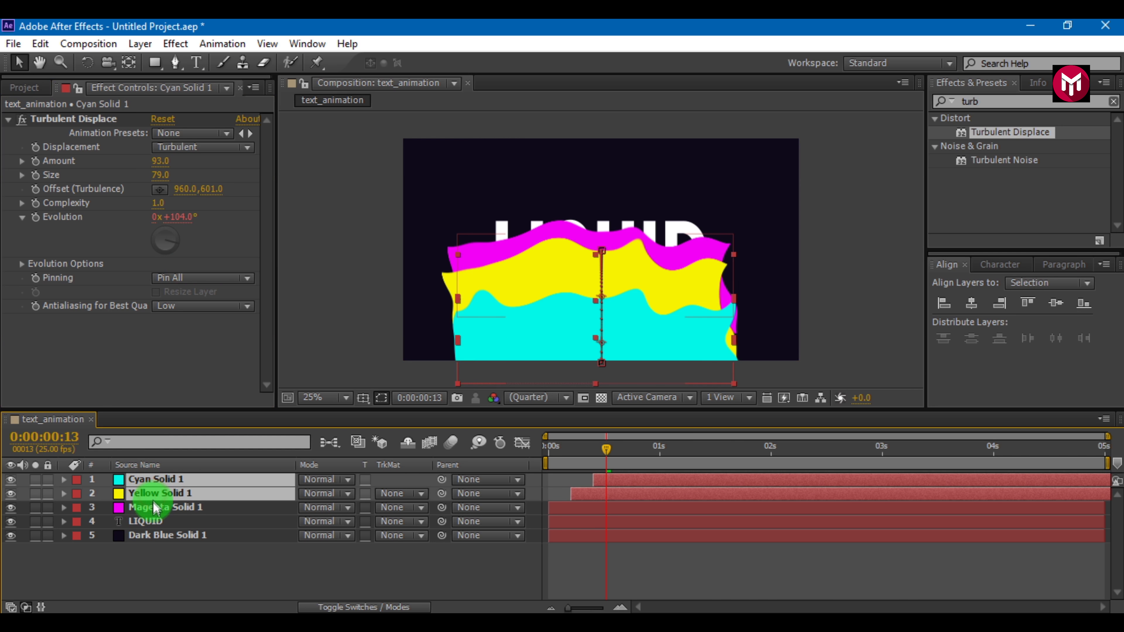
shift+click(154, 508)
right_click(155, 506)
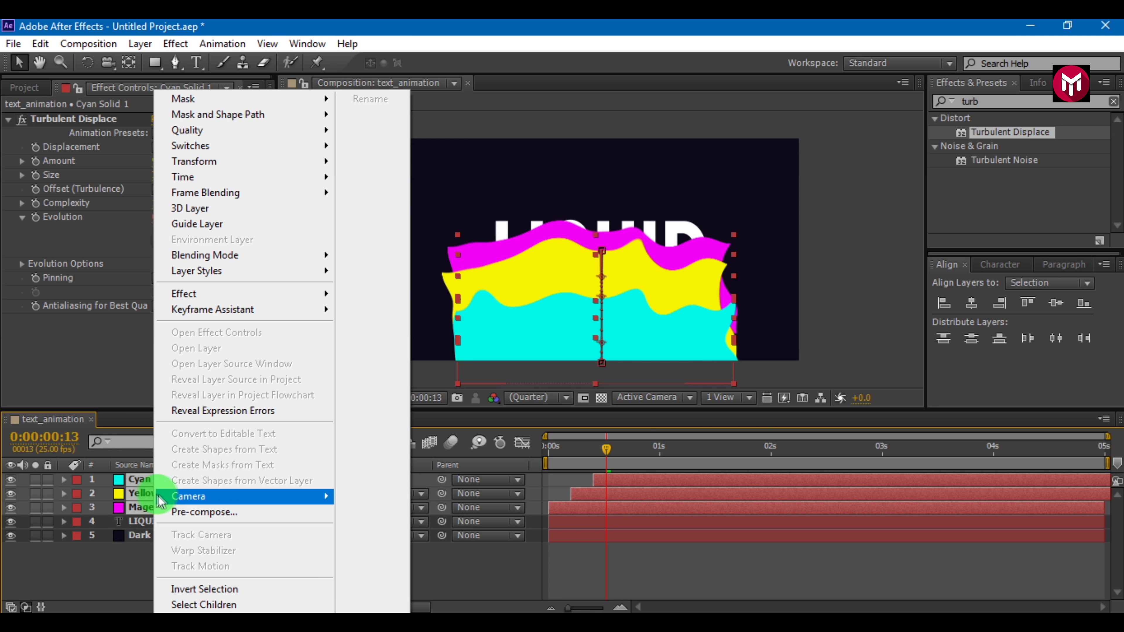
click(162, 512)
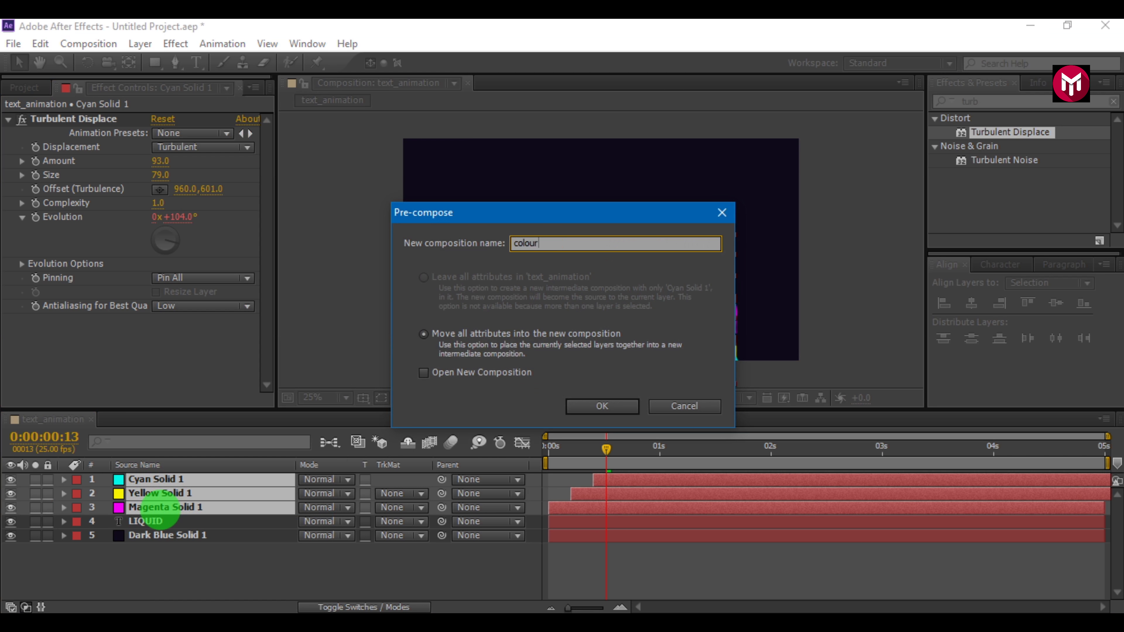
key(Return)
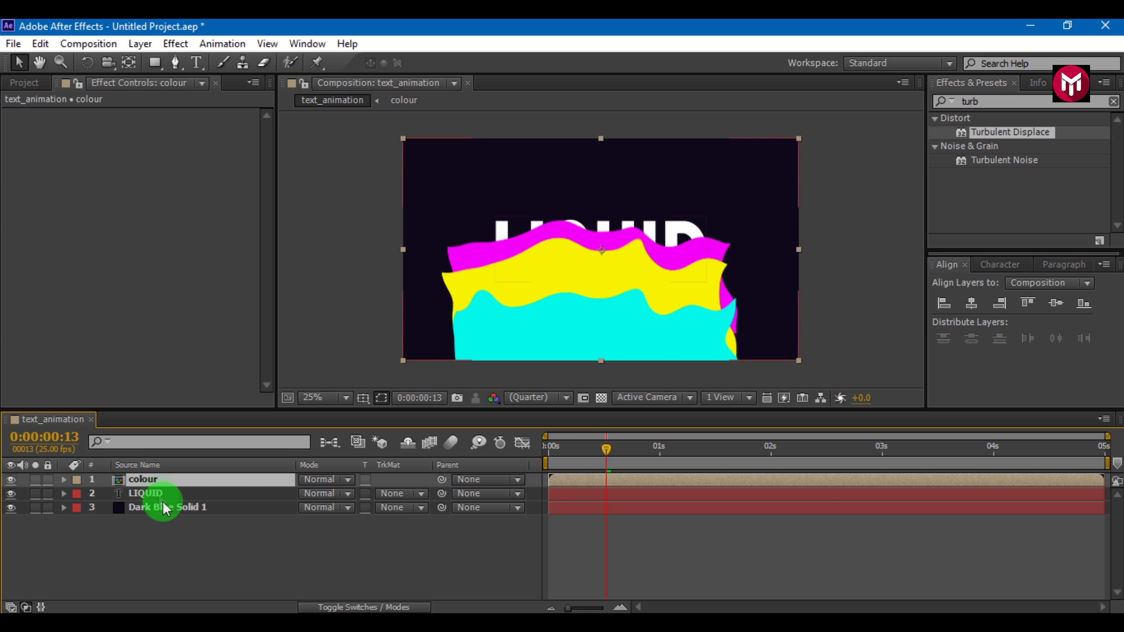
Move LIQUID above colour and set colour's track matte to Alpha Matte "LIQUID"
click(153, 495)
drag(153, 495, 151, 479)
click(164, 496)
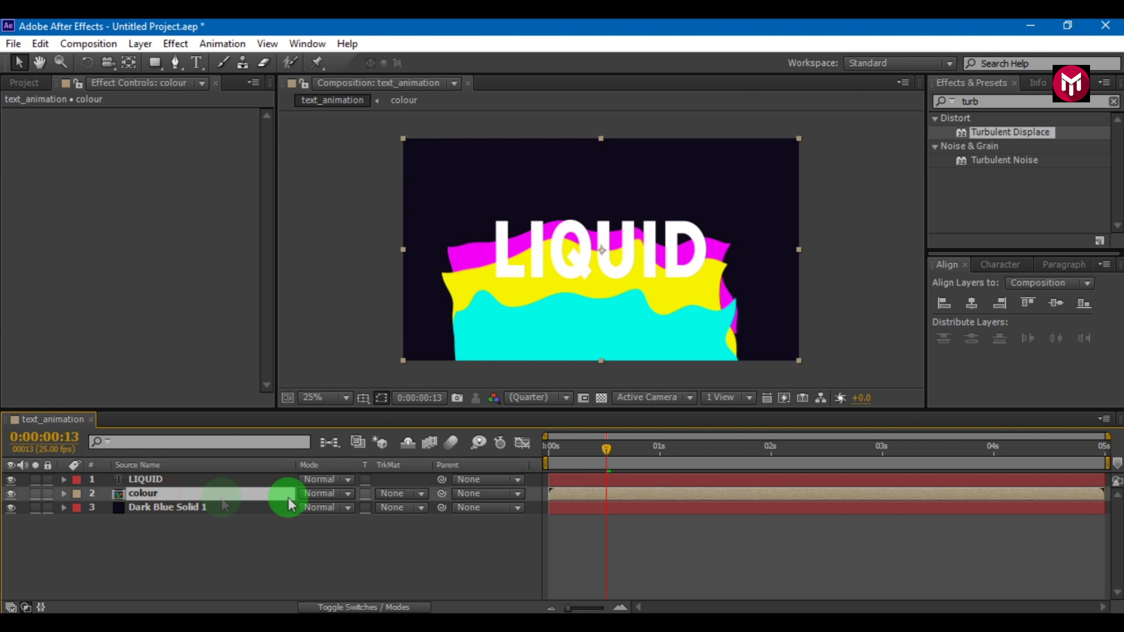
click(386, 493)
click(416, 535)
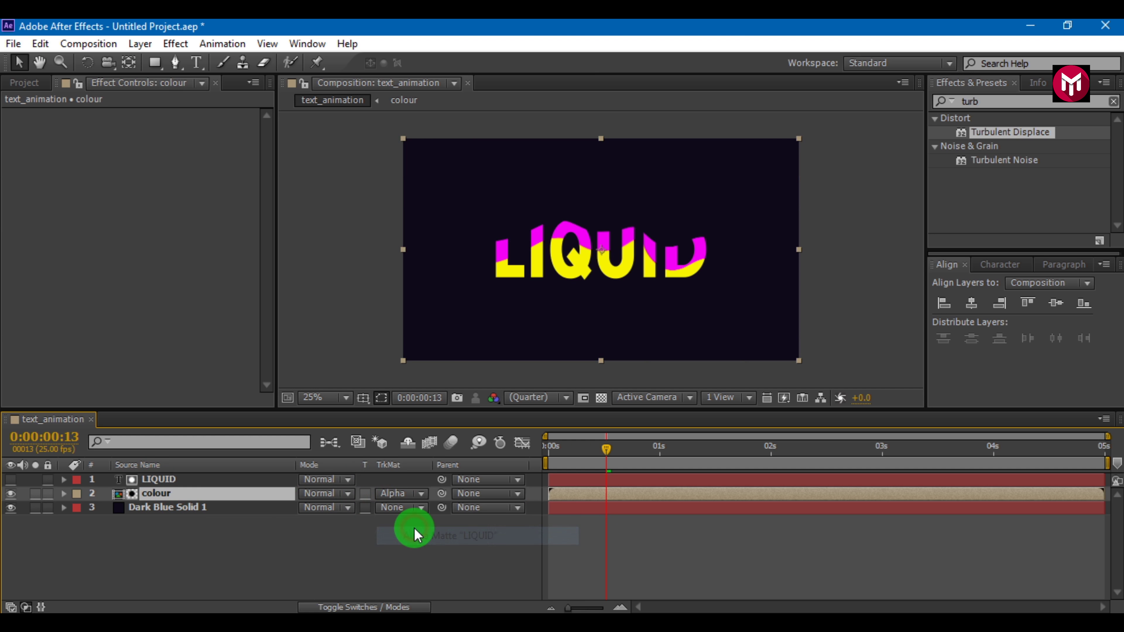
click(546, 459)
Tilt the colour layer slightly with the Rotation tool, checking the filled text at 0:00:01:06
click(242, 499)
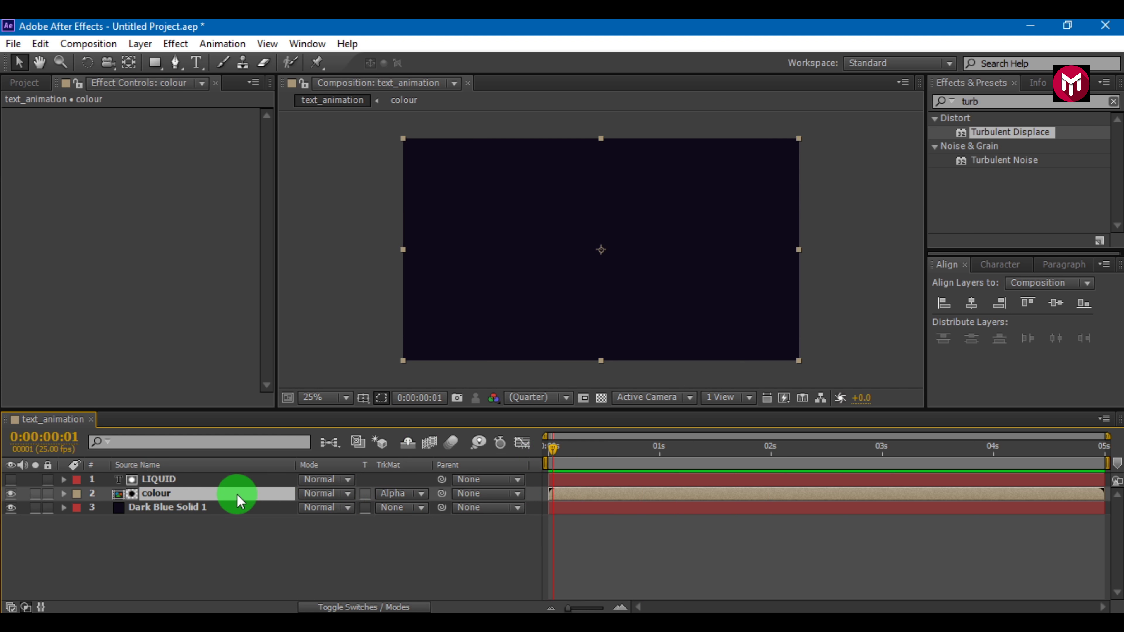
click(87, 62)
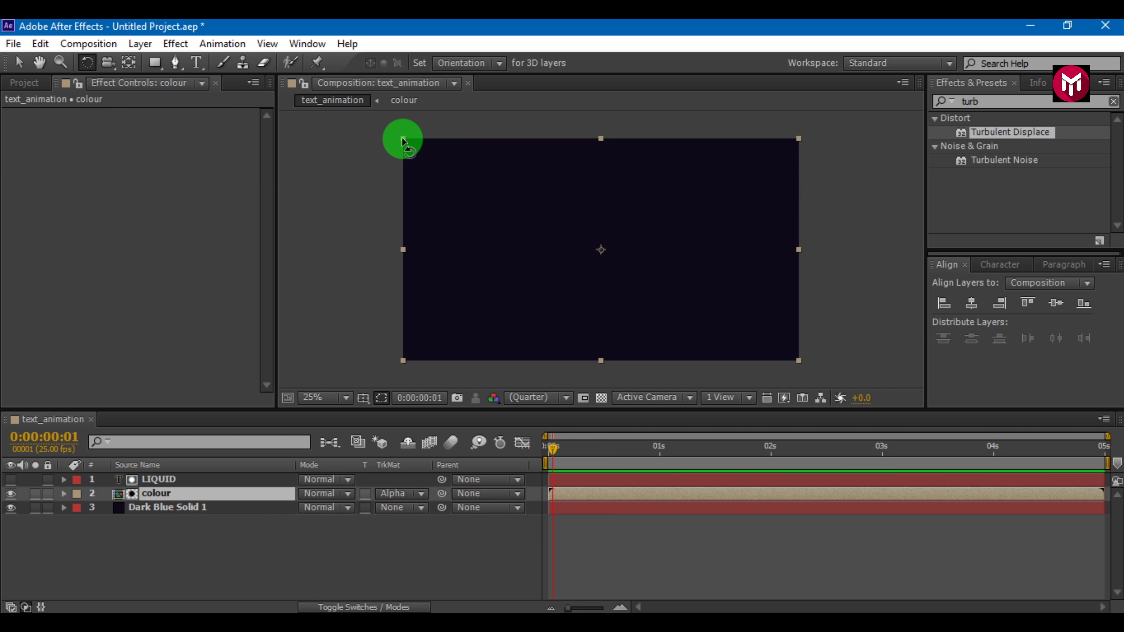
drag(403, 138, 427, 118)
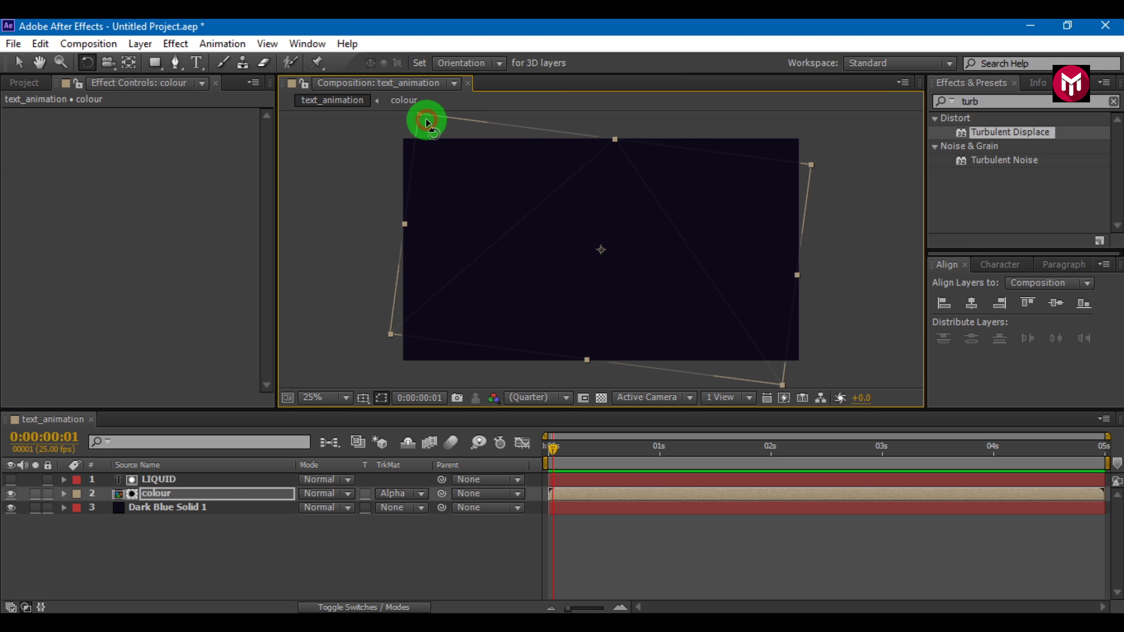
drag(671, 449, 687, 452)
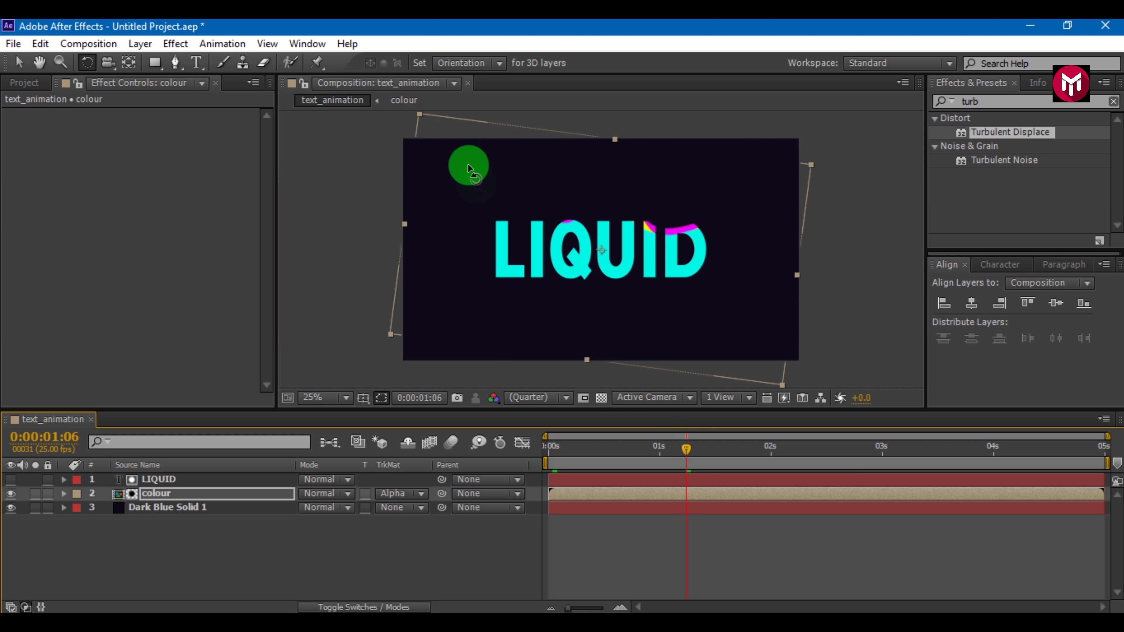
drag(813, 169, 816, 179)
click(545, 450)
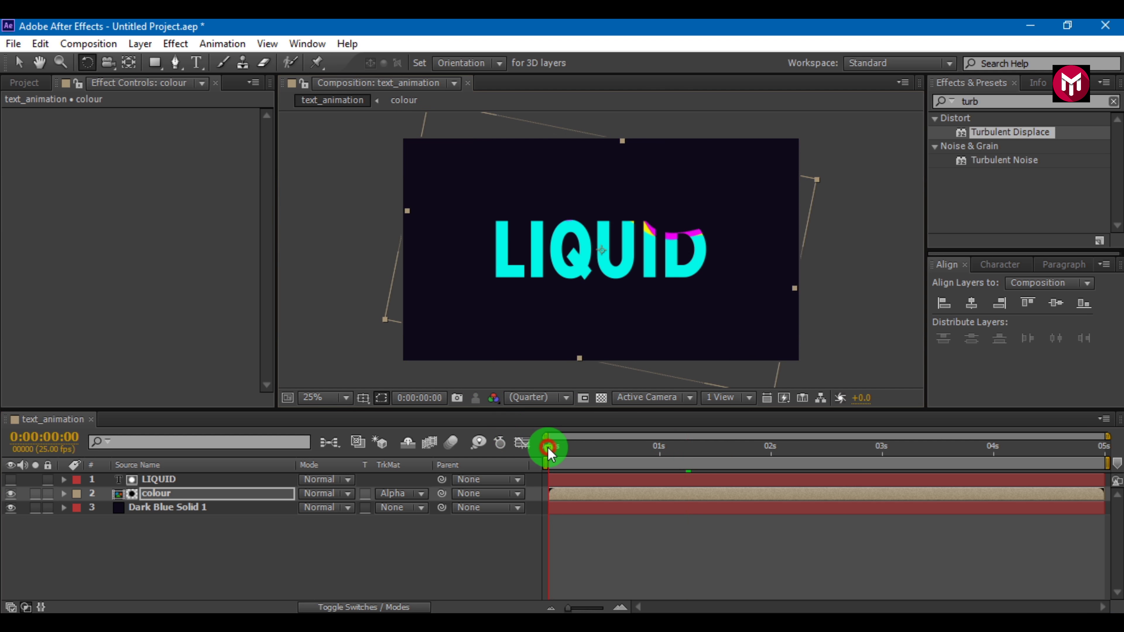
Create a new black solid layer, Black Solid 1
right_click(300, 545)
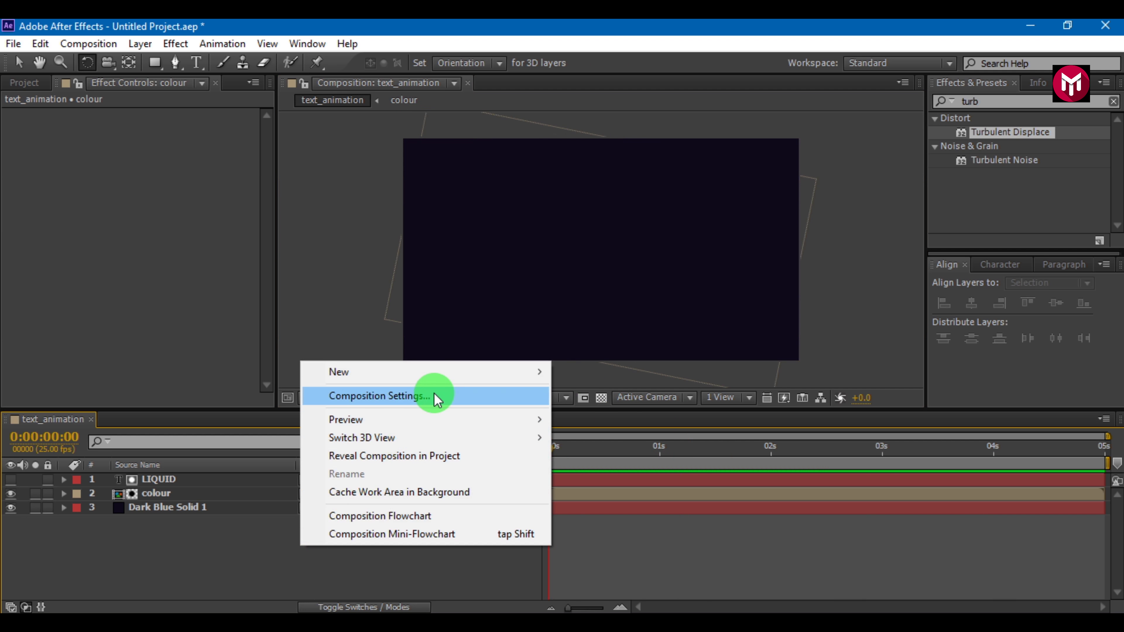
mouse_move(497, 371)
click(607, 417)
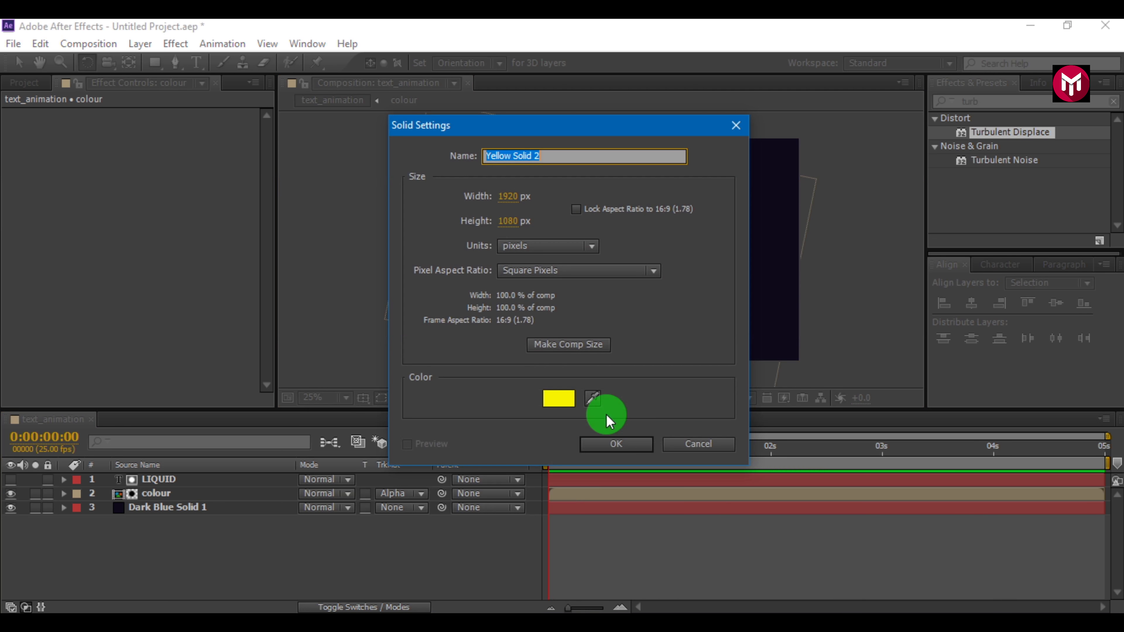
click(558, 398)
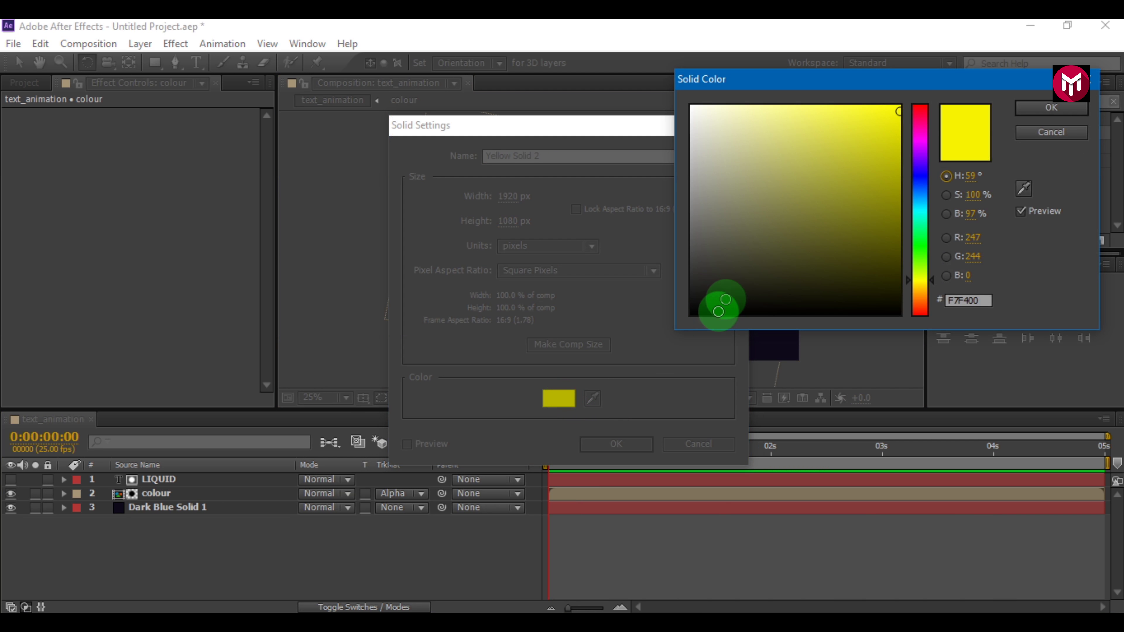
drag(720, 307, 694, 337)
key(Return)
click(627, 440)
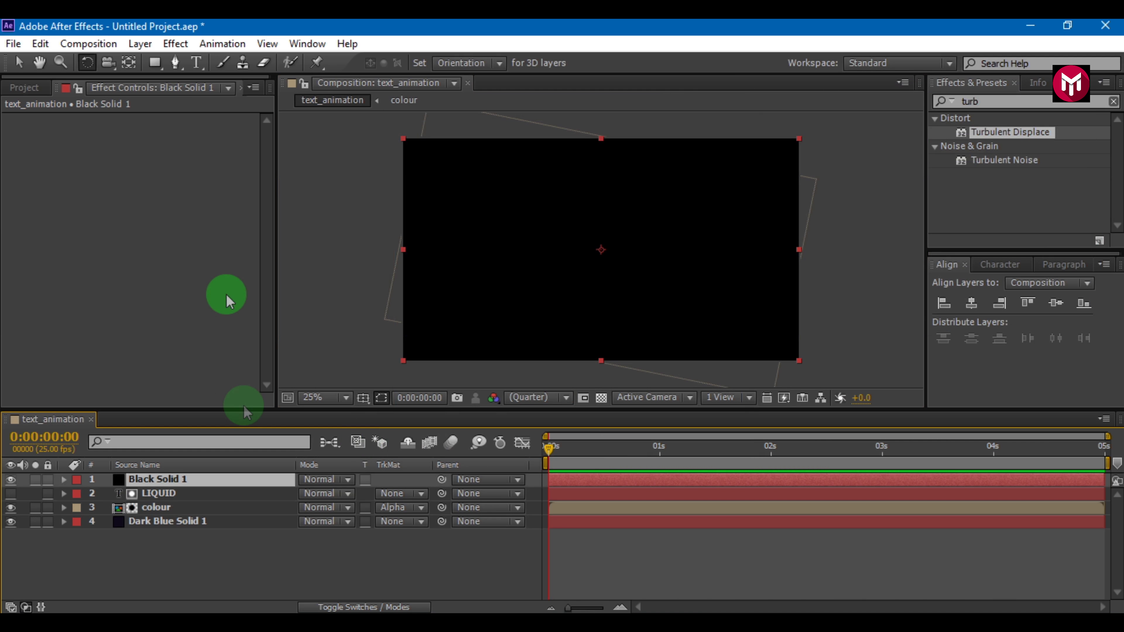
Draw a rectangle mask inside the title-safe guides and set it to Subtract, leaving letterbox bars
click(155, 63)
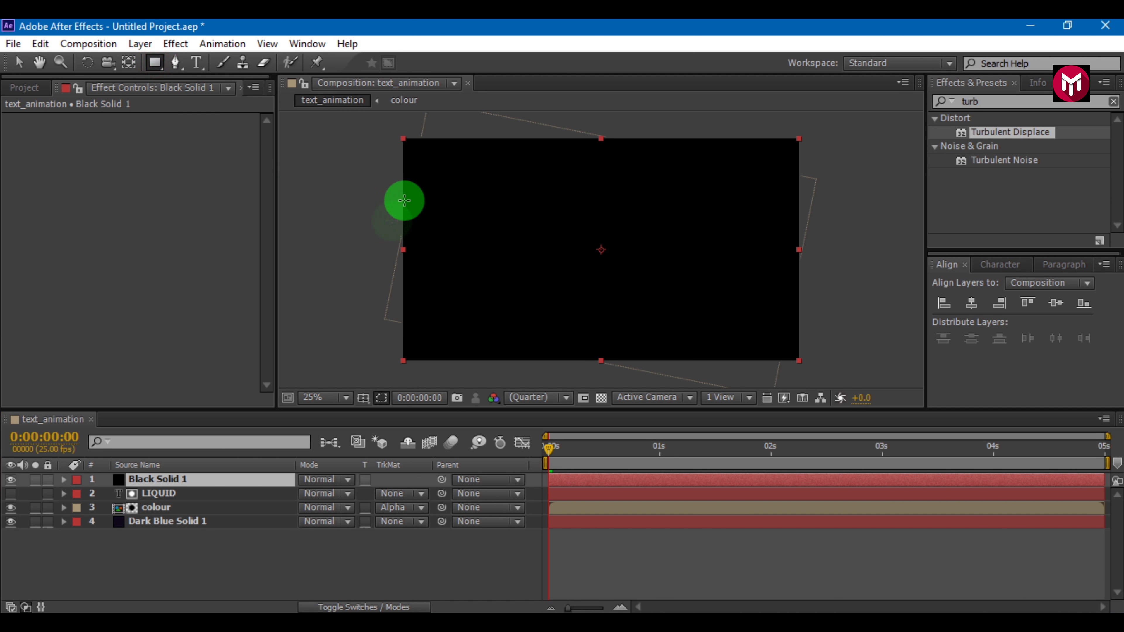
click(363, 398)
click(378, 416)
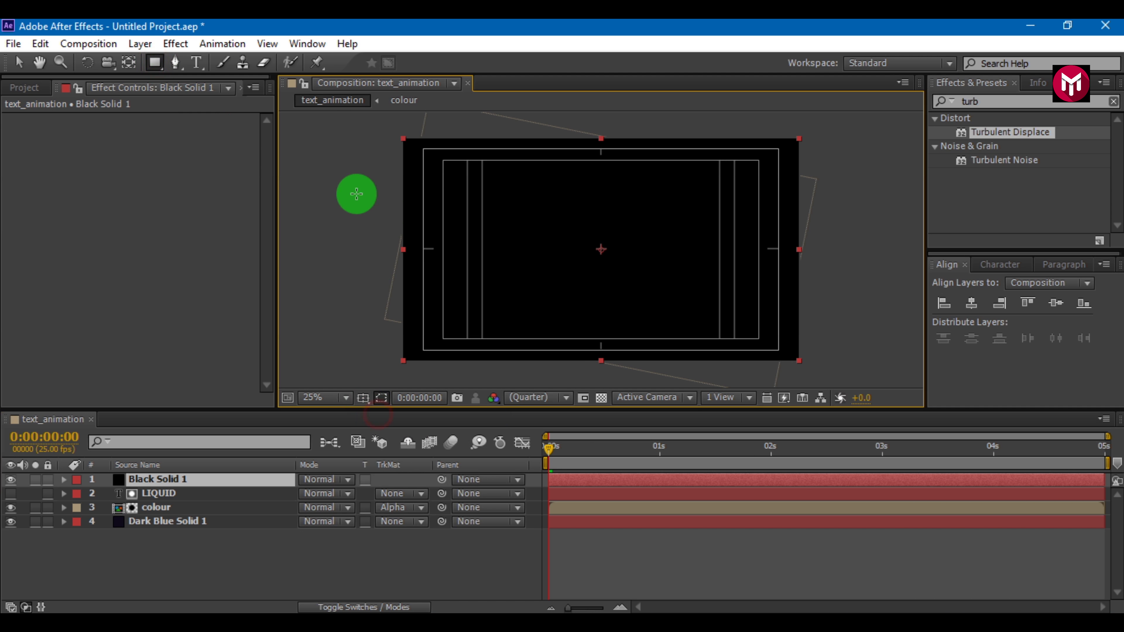
drag(364, 165, 829, 338)
click(326, 508)
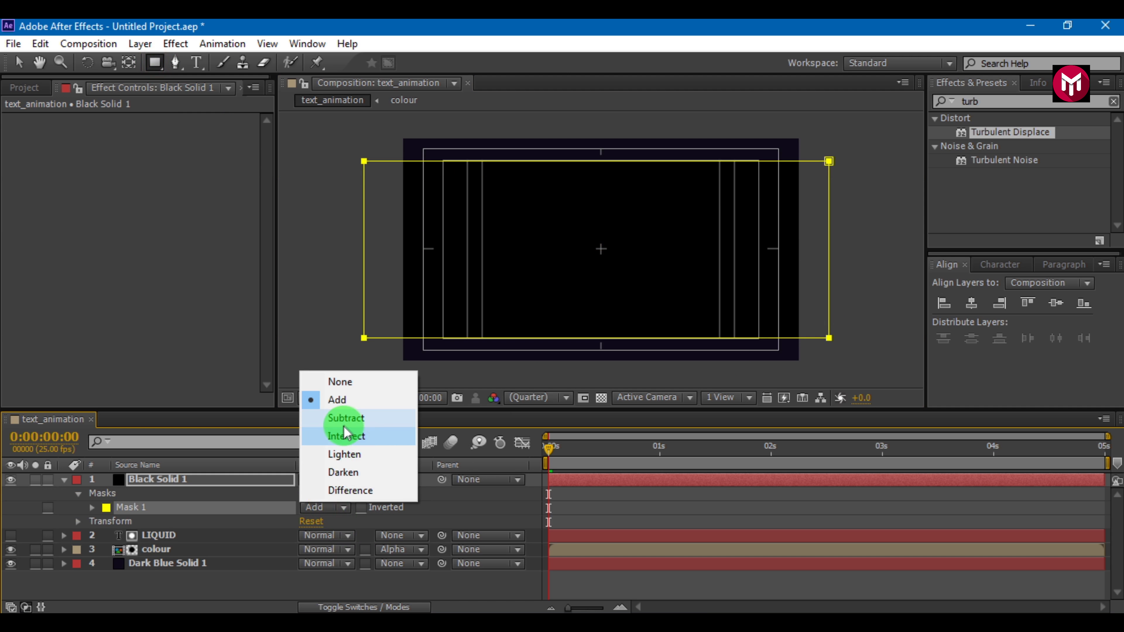
click(345, 420)
click(540, 468)
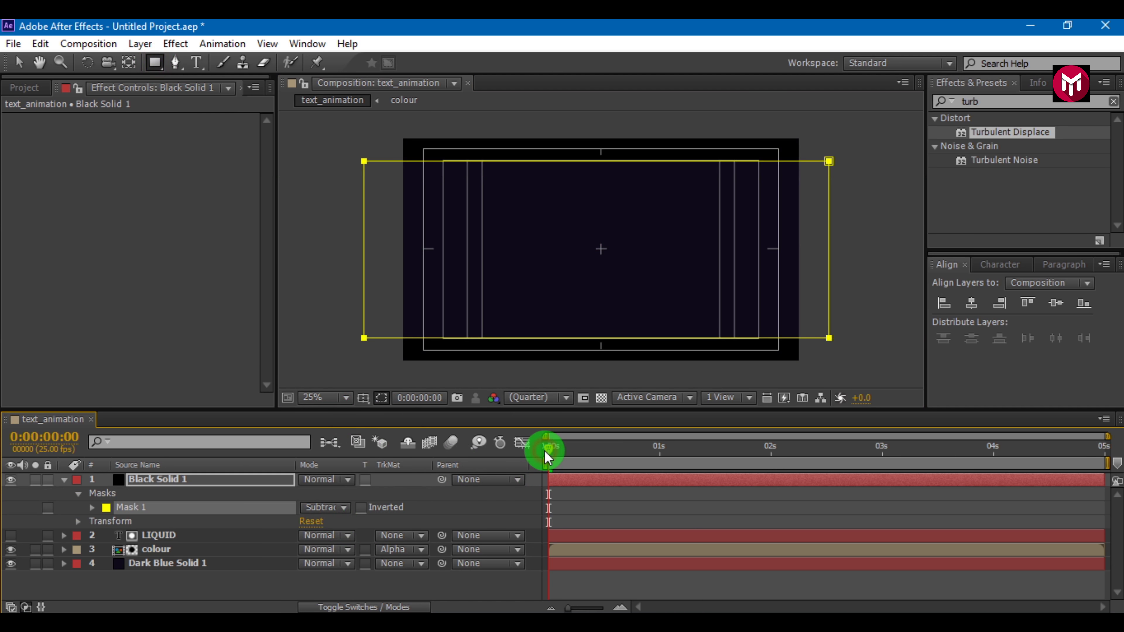
key(space)
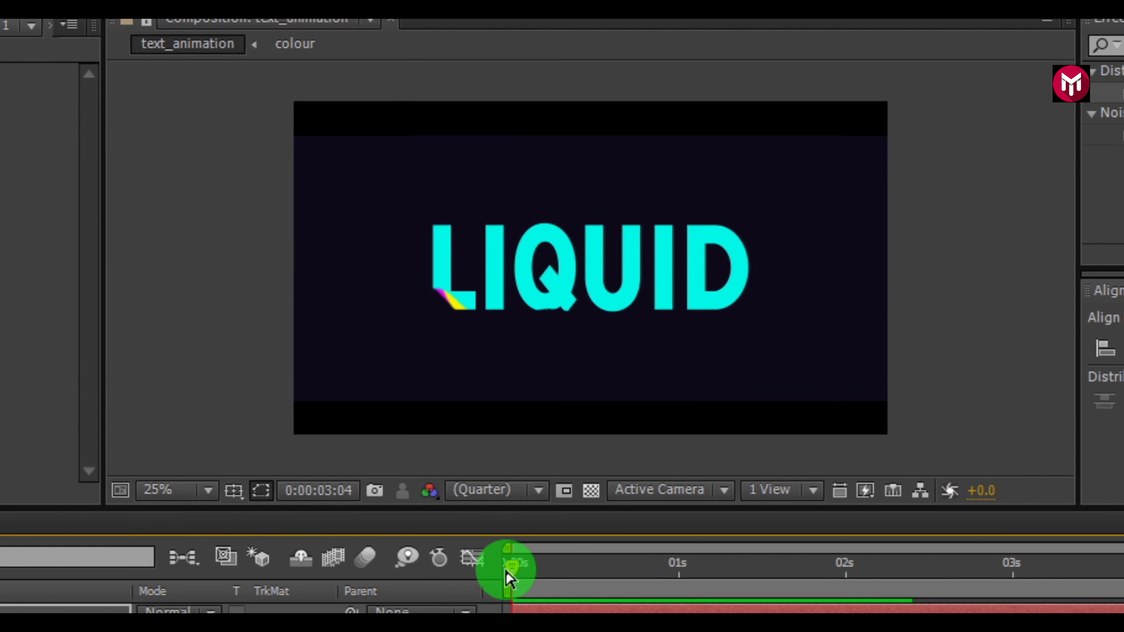